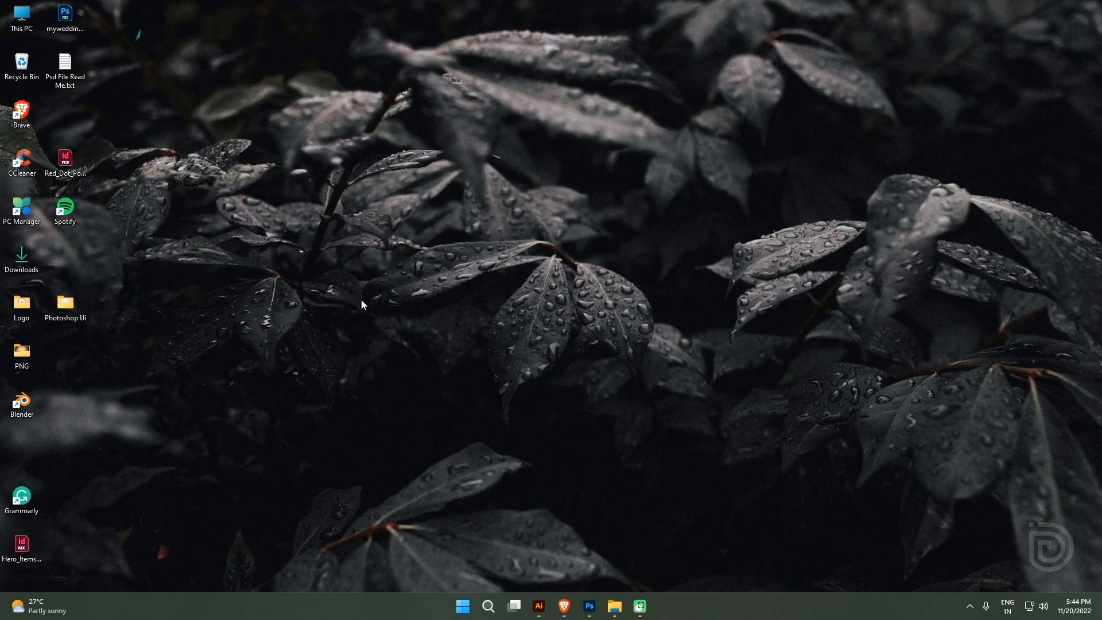
Switch to Photoshop and examine the accent colour of its scroll bars, rulers and selected layer
{"action": "left_click", "coordinate": [590, 606]}
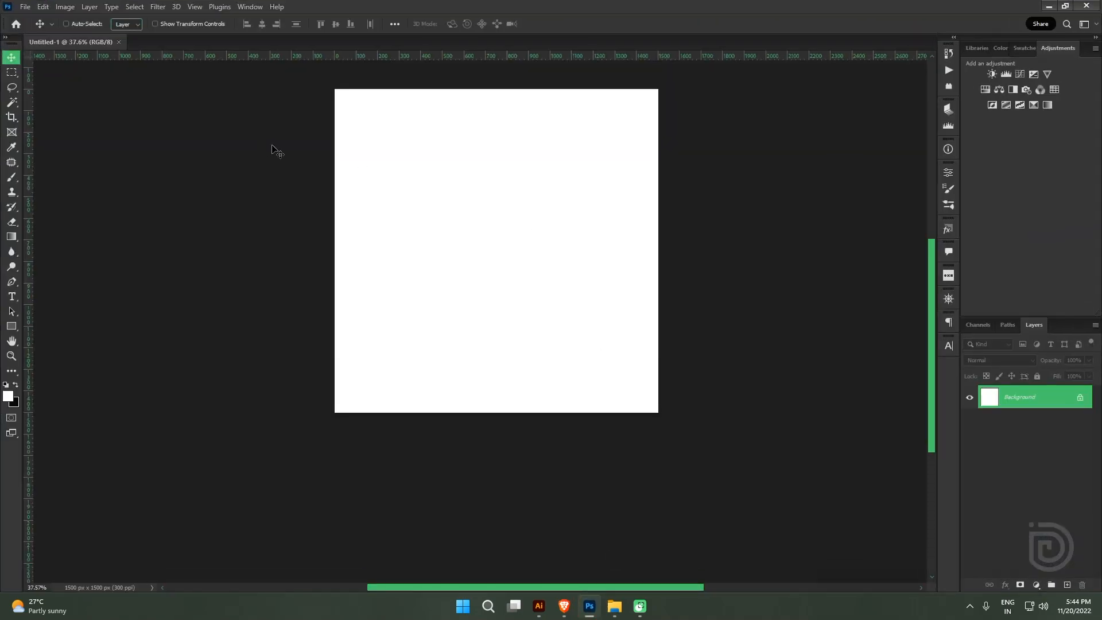
{"action": "scroll", "coordinate": [356, 160], "scroll_direction": "up", "scroll_amount": 2}
{"action": "mouse_move", "coordinate": [932, 290]}
{"action": "left_mouse_down"}
{"action": "mouse_move", "coordinate": [940, 160]}
{"action": "mouse_move", "coordinate": [949, 278]}
{"action": "left_mouse_up"}
{"action": "scroll", "coordinate": [439, 236], "scroll_direction": "down", "scroll_amount": 1}
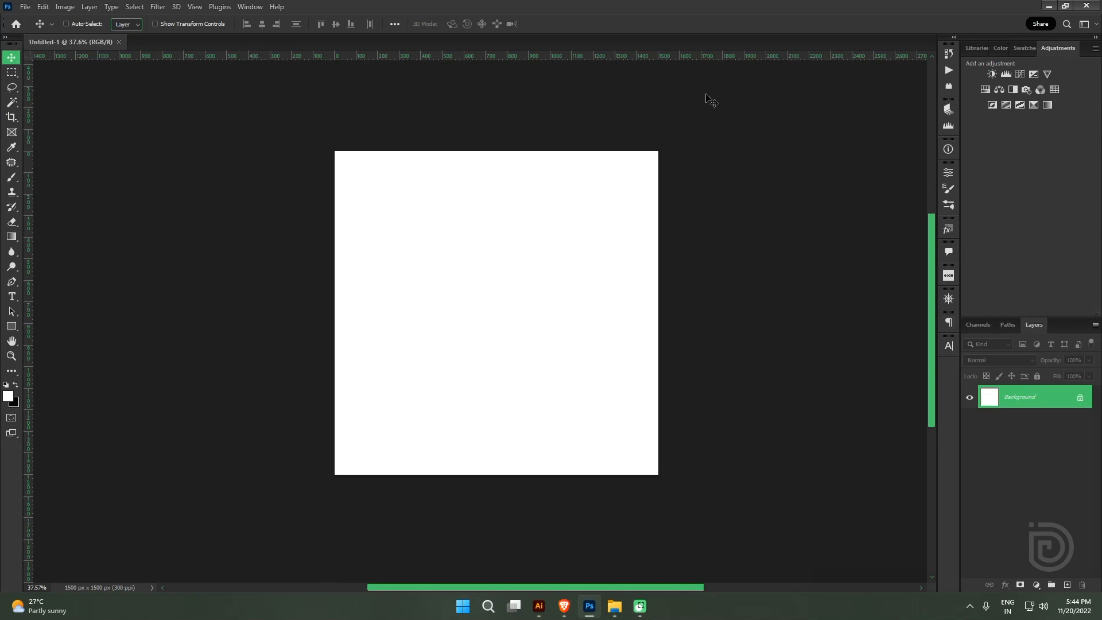
{"action": "mouse_move", "coordinate": [934, 243]}
{"action": "left_mouse_down"}
{"action": "mouse_move", "coordinate": [933, 166]}
{"action": "mouse_move", "coordinate": [931, 236]}
{"action": "left_mouse_up"}
{"action": "scroll", "coordinate": [529, 256], "scroll_direction": "down", "scroll_amount": 1}
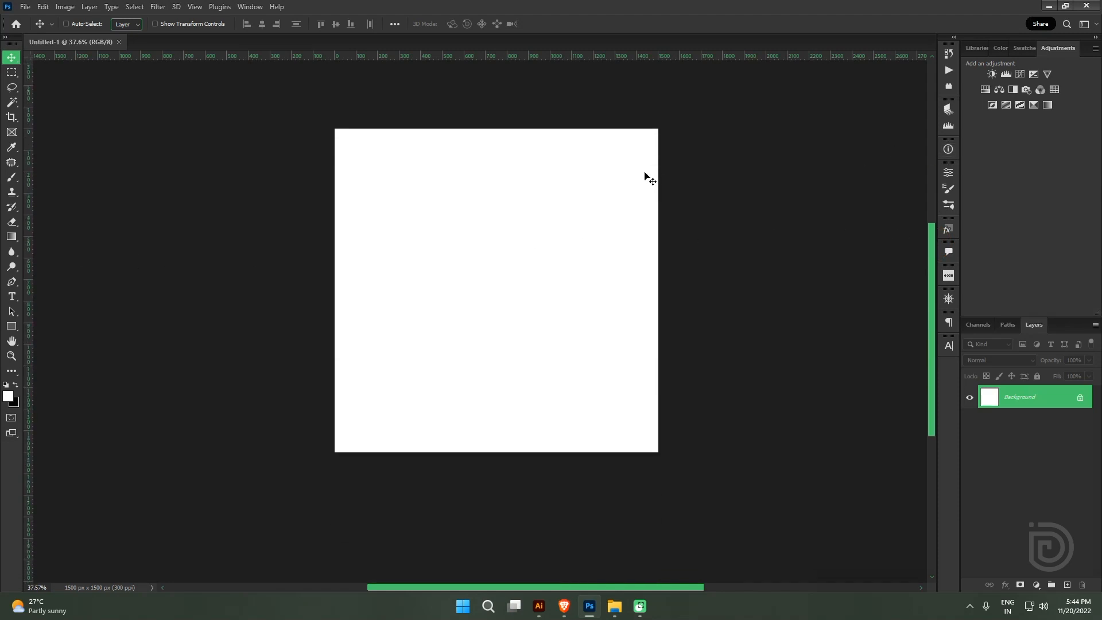
{"action": "scroll", "coordinate": [645, 177], "scroll_direction": "up", "scroll_amount": 1}
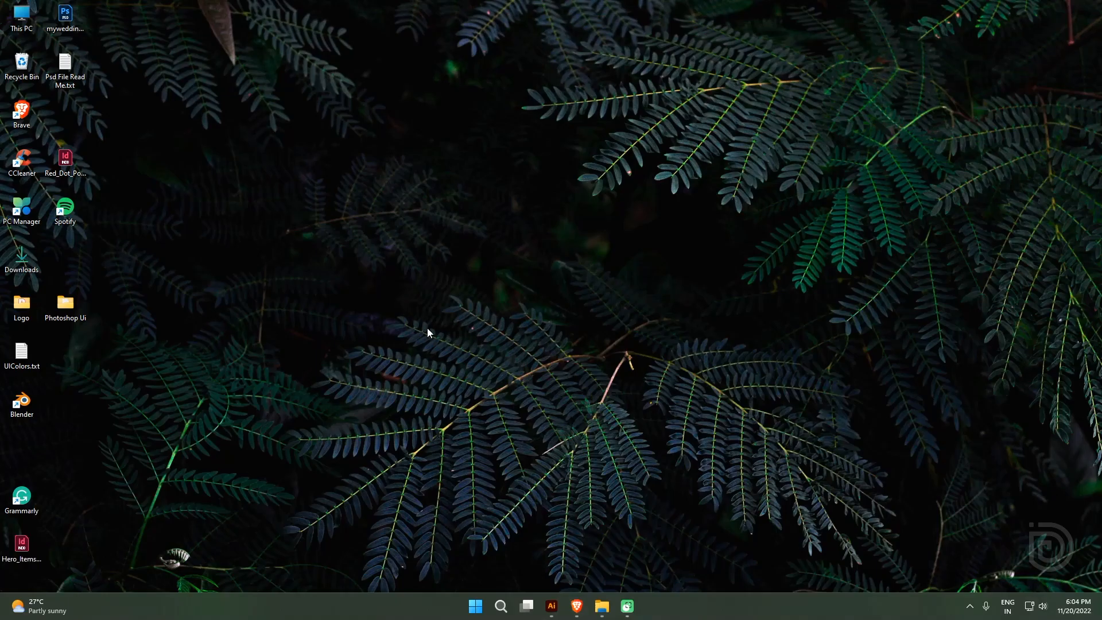
Open the Required folder of Adobe Photoshop 2023 under Program Files\Adobe on Local Disk (C:)
{"action": "double_click", "coordinate": [24, 27]}
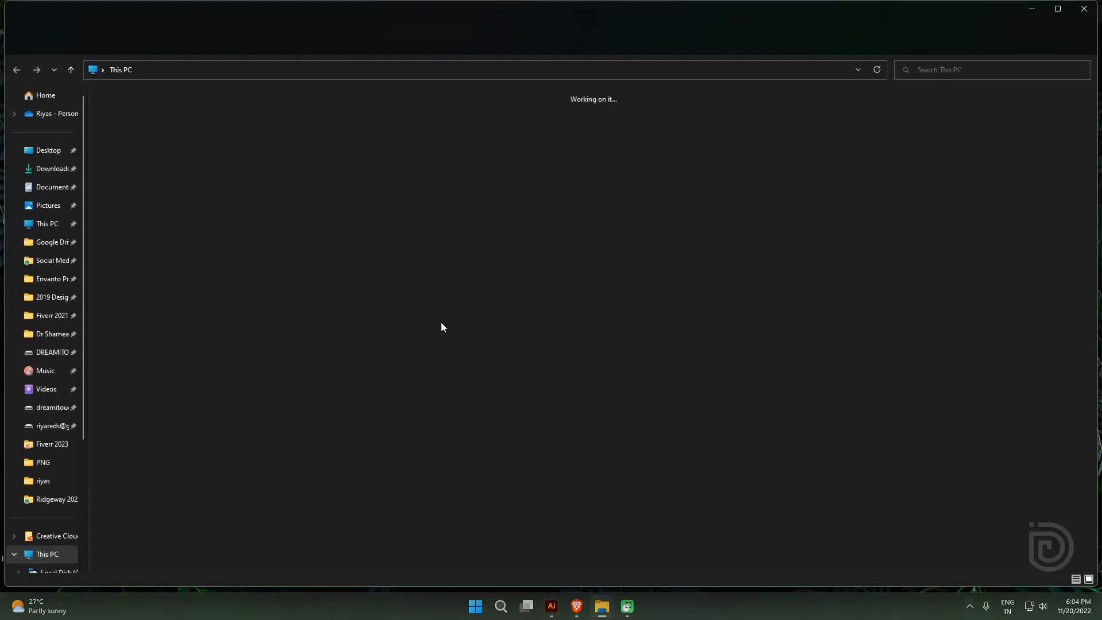
{"action": "left_click", "coordinate": [179, 122]}
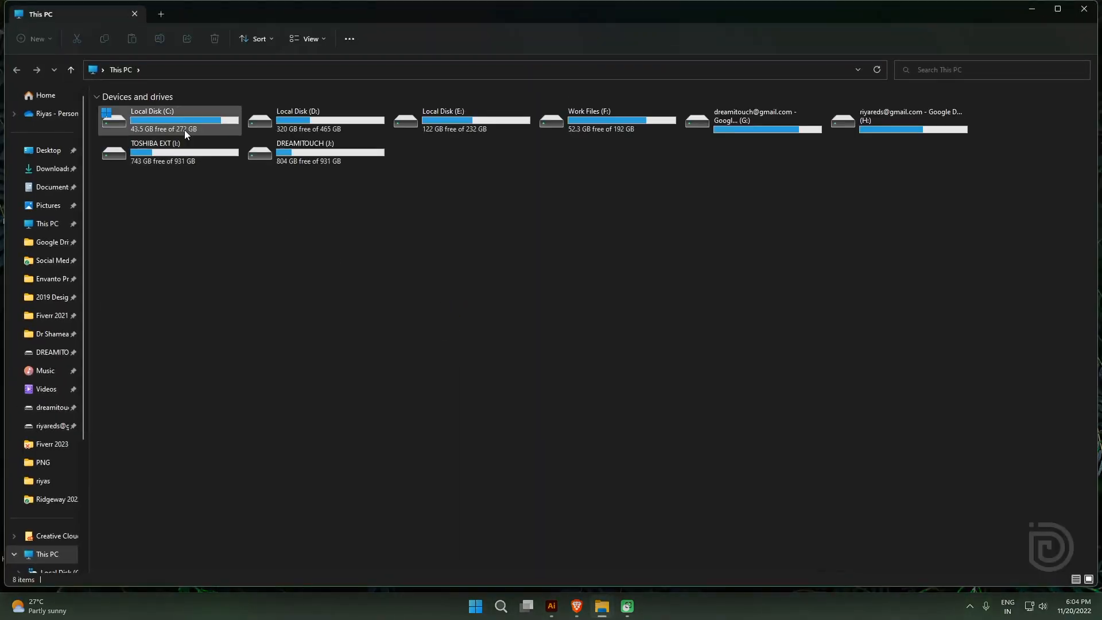
{"action": "double_click", "coordinate": [179, 124]}
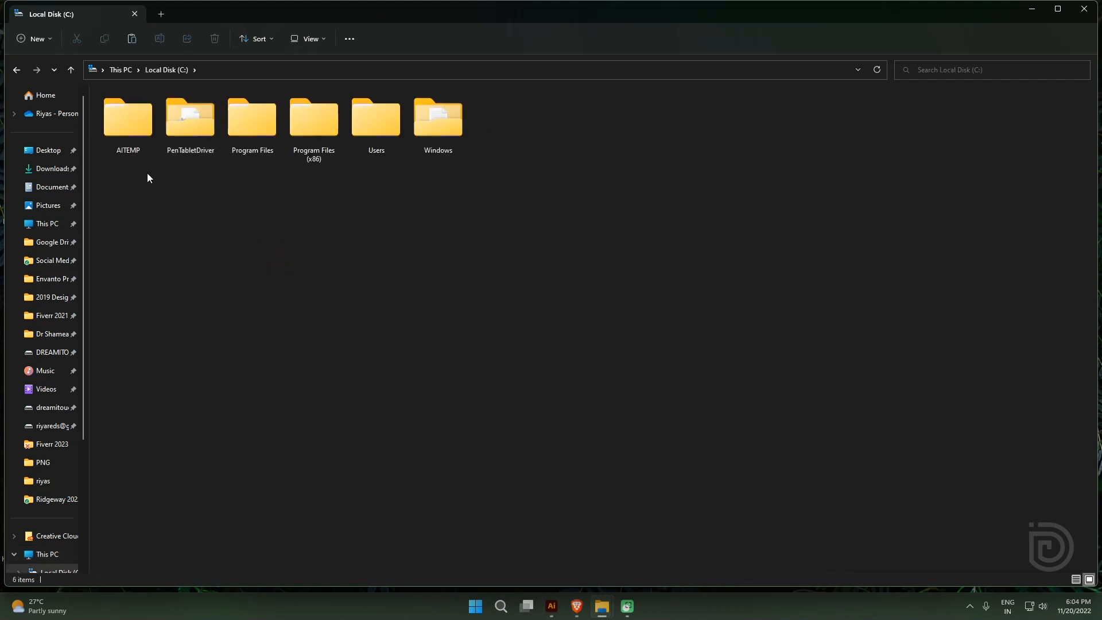
{"action": "double_click", "coordinate": [240, 126]}
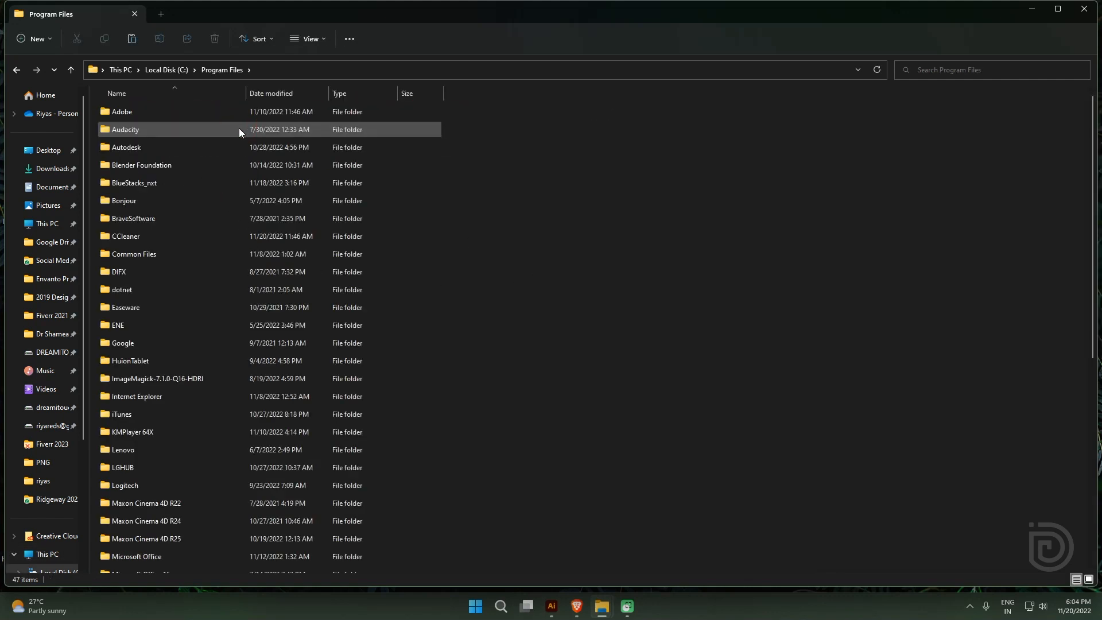
{"action": "double_click", "coordinate": [134, 112]}
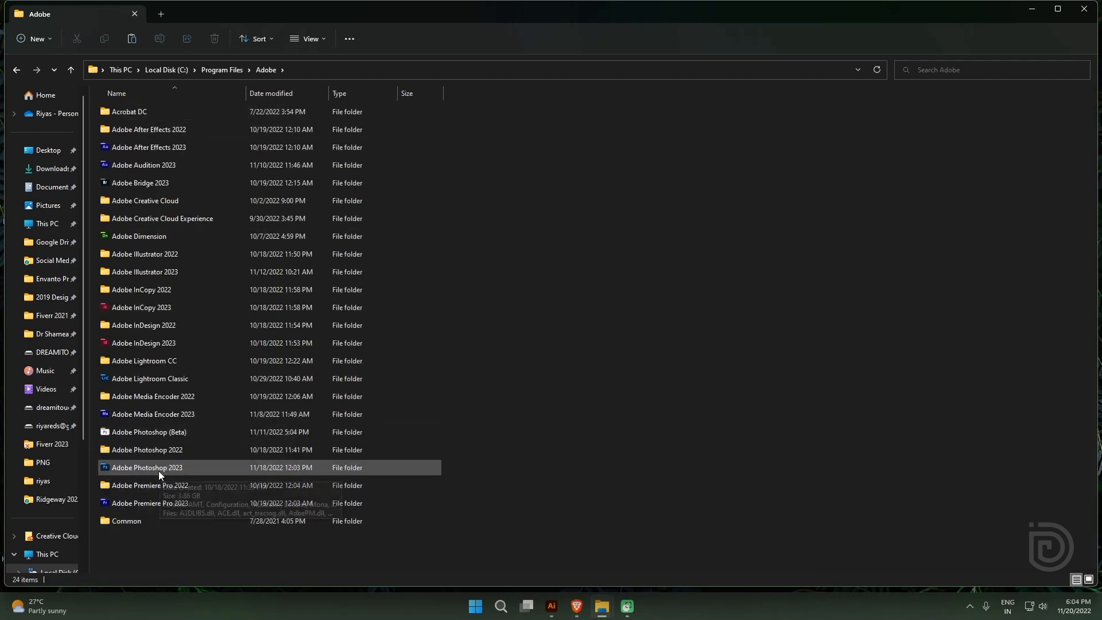
{"action": "double_click", "coordinate": [174, 467]}
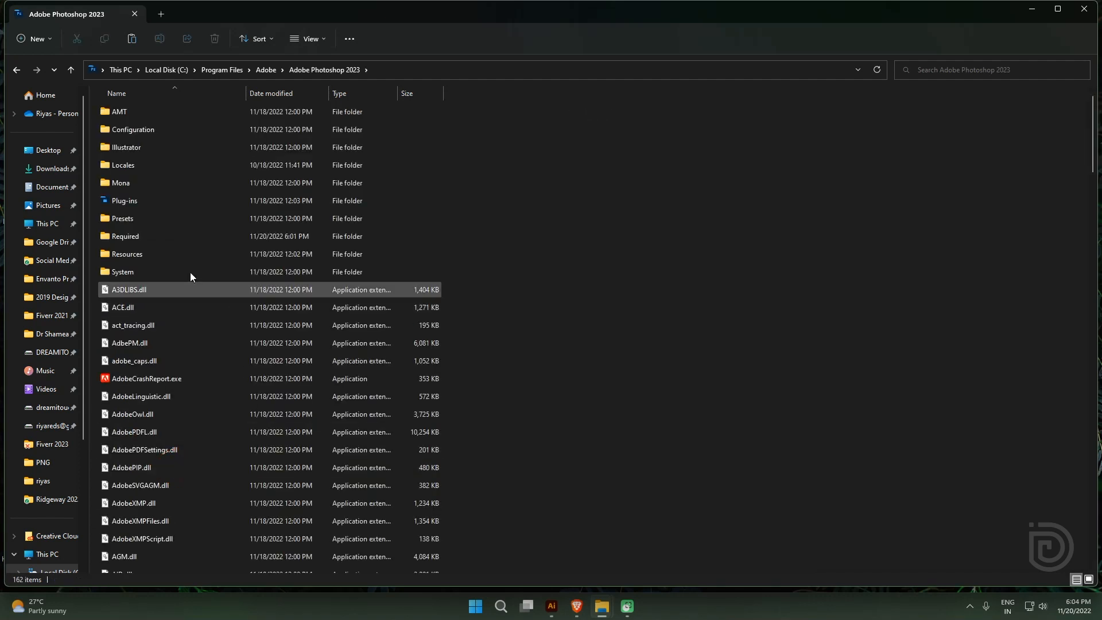
{"action": "double_click", "coordinate": [137, 239]}
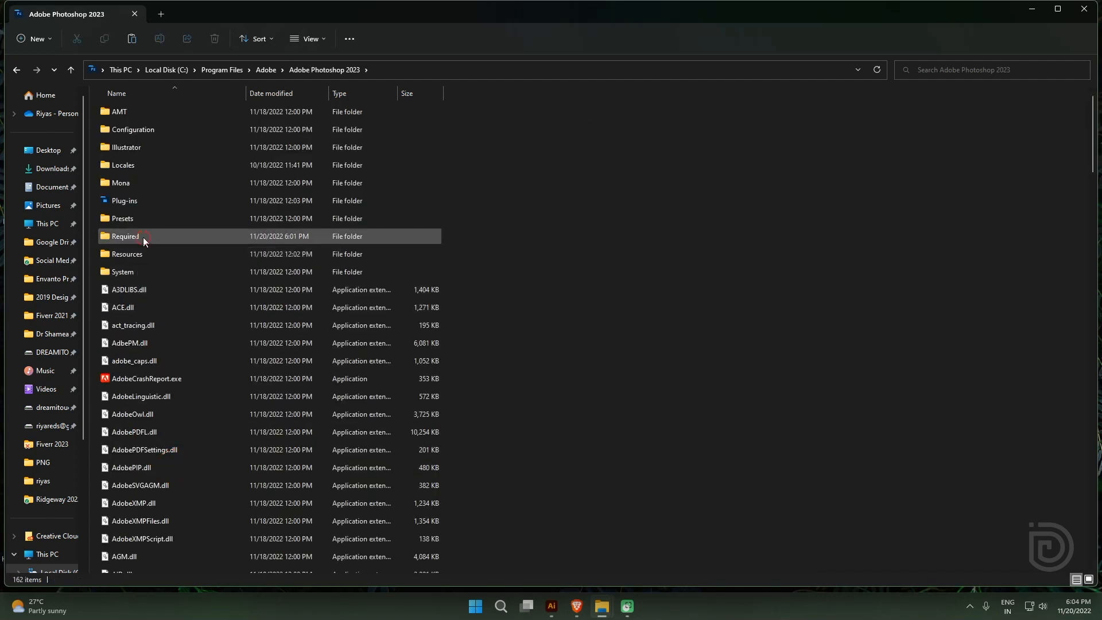
Back up UIColors.txt from the Required folder by copying it to the desktop, replacing the existing file there
{"action": "scroll", "coordinate": [307, 410], "scroll_direction": "down", "scroll_amount": 12}
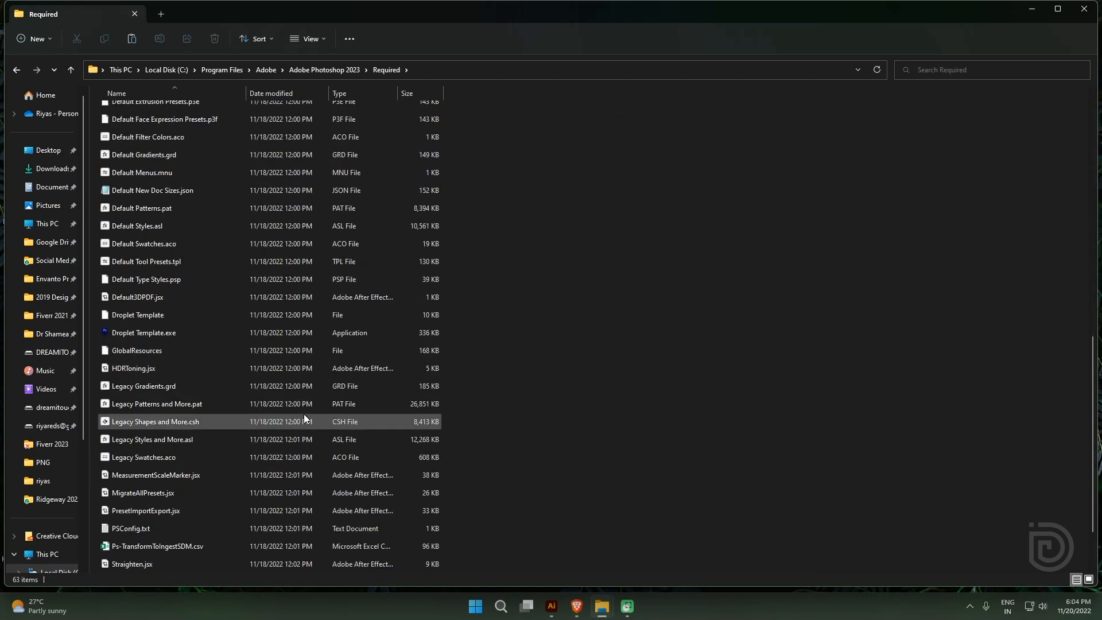
{"action": "left_click", "coordinate": [132, 511]}
{"action": "left_click", "coordinate": [136, 498]}
{"action": "left_click", "coordinate": [143, 512]}
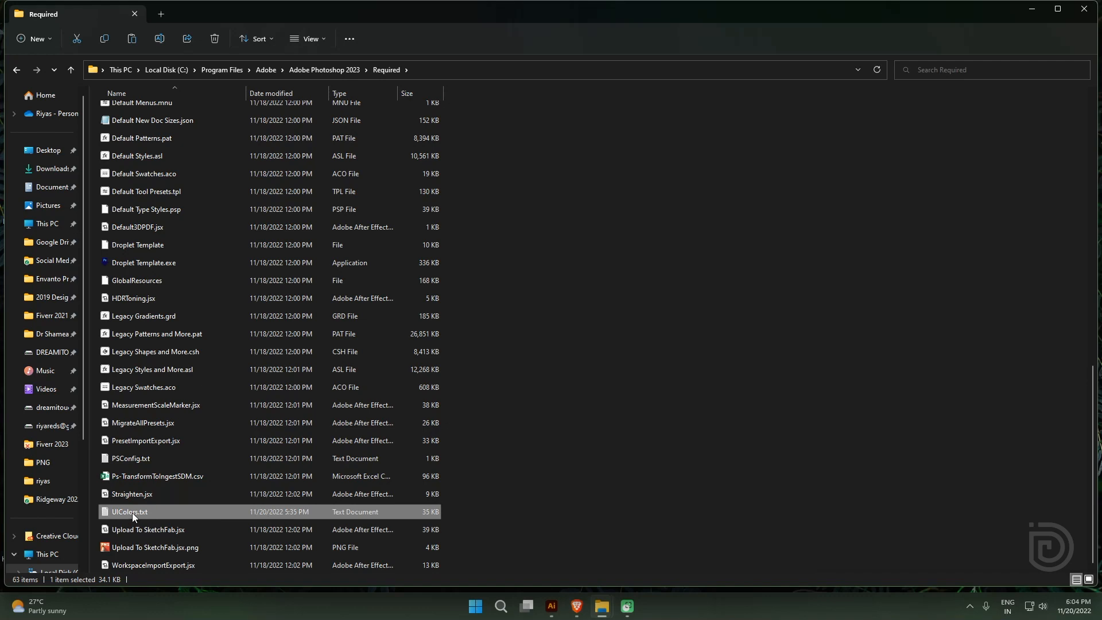
{"action": "right_click", "coordinate": [132, 511]}
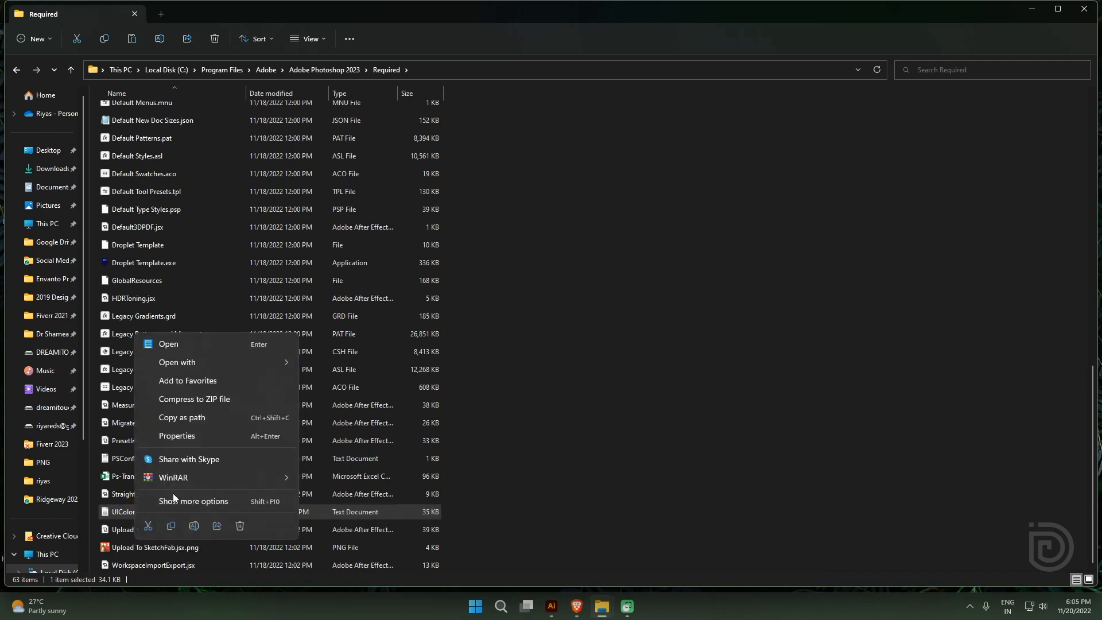
{"action": "left_click", "coordinate": [170, 526]}
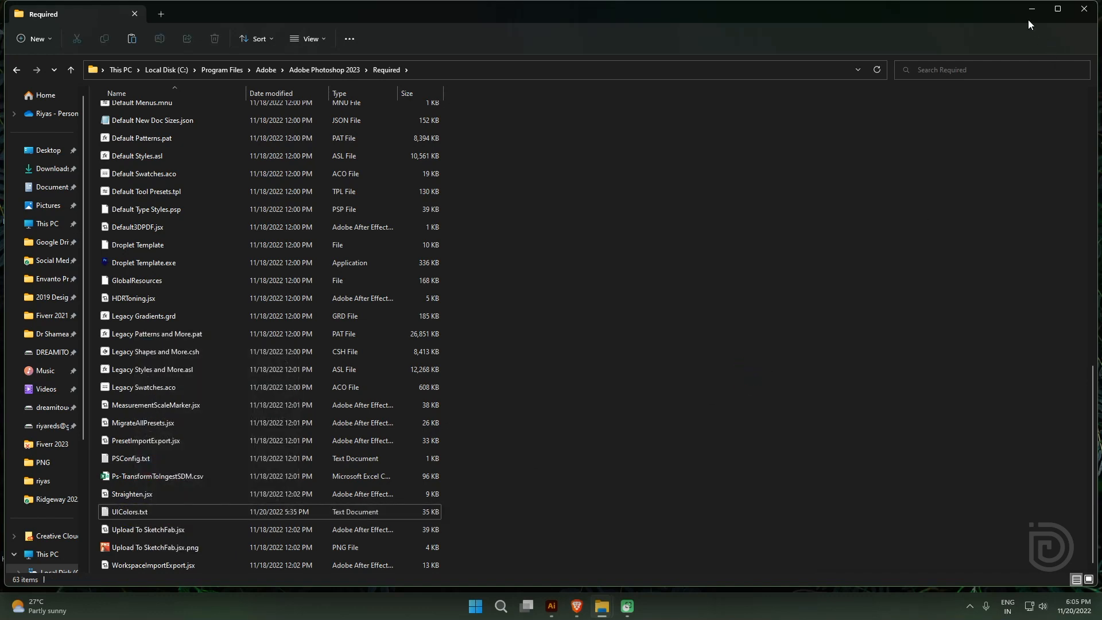
{"action": "left_click", "coordinate": [1032, 8]}
{"action": "right_click", "coordinate": [474, 140]}
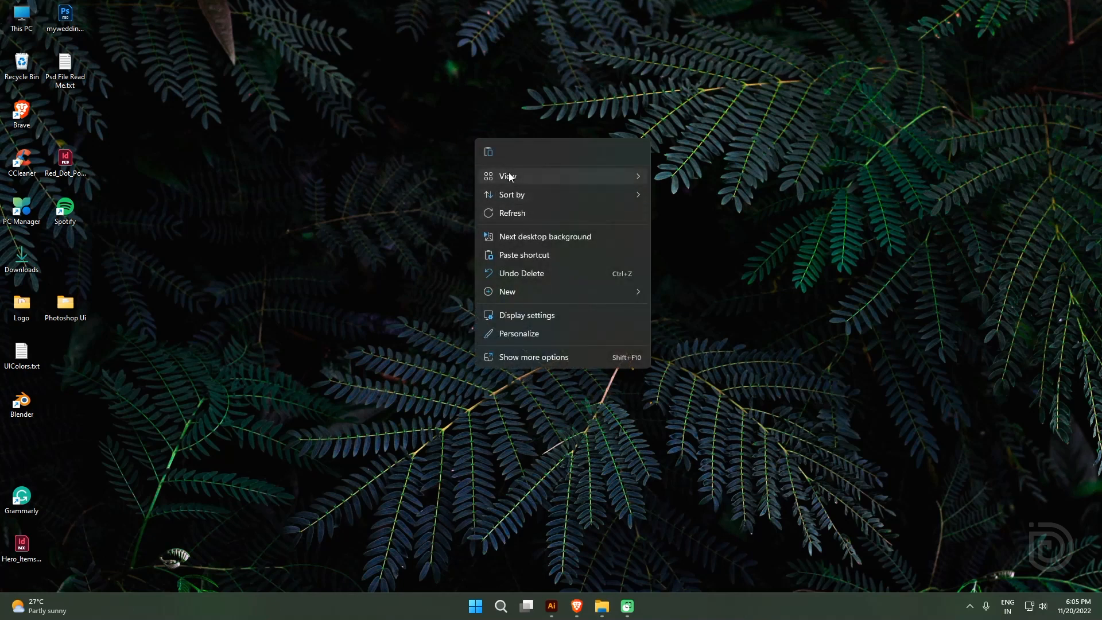
{"action": "left_click", "coordinate": [490, 154]}
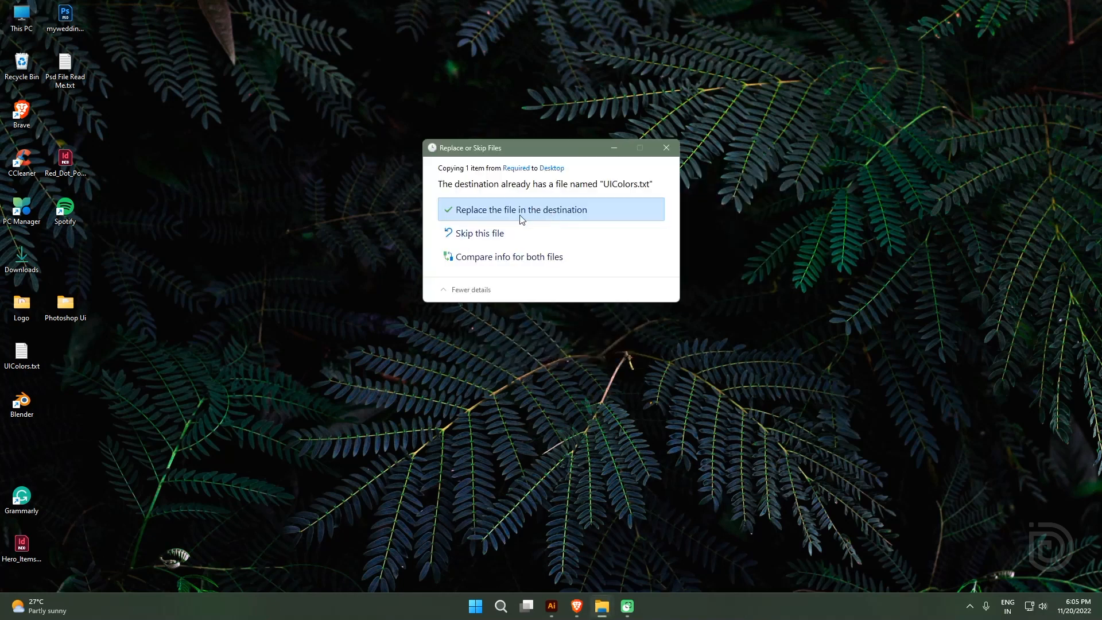
{"action": "left_click", "coordinate": [511, 212]}
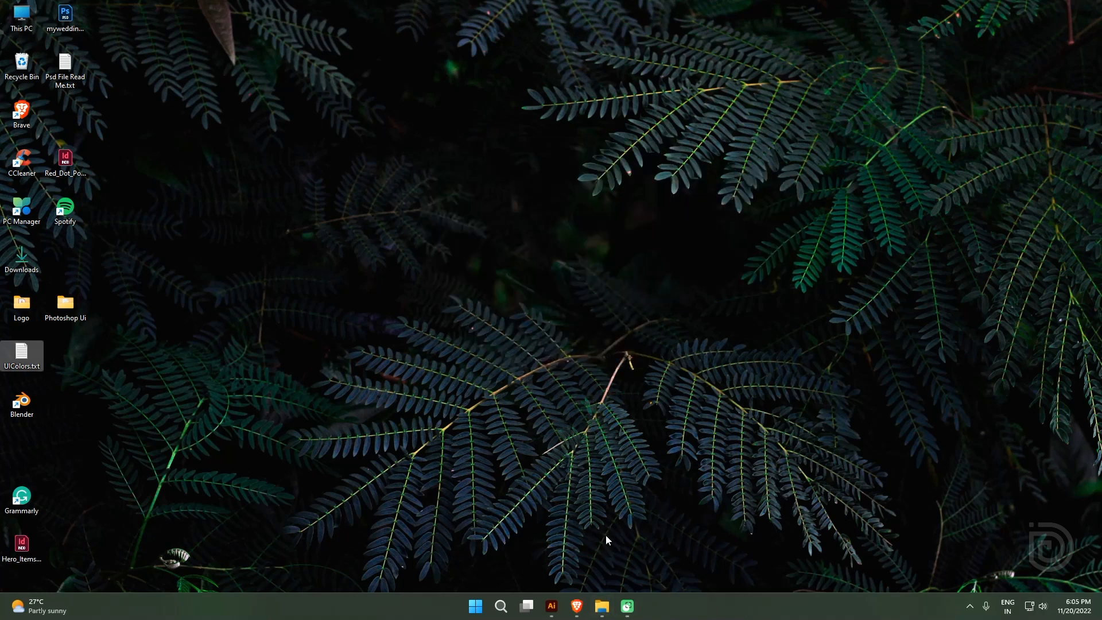
{"action": "mouse_move", "coordinate": [603, 607]}
{"action": "left_click", "coordinate": [729, 551]}
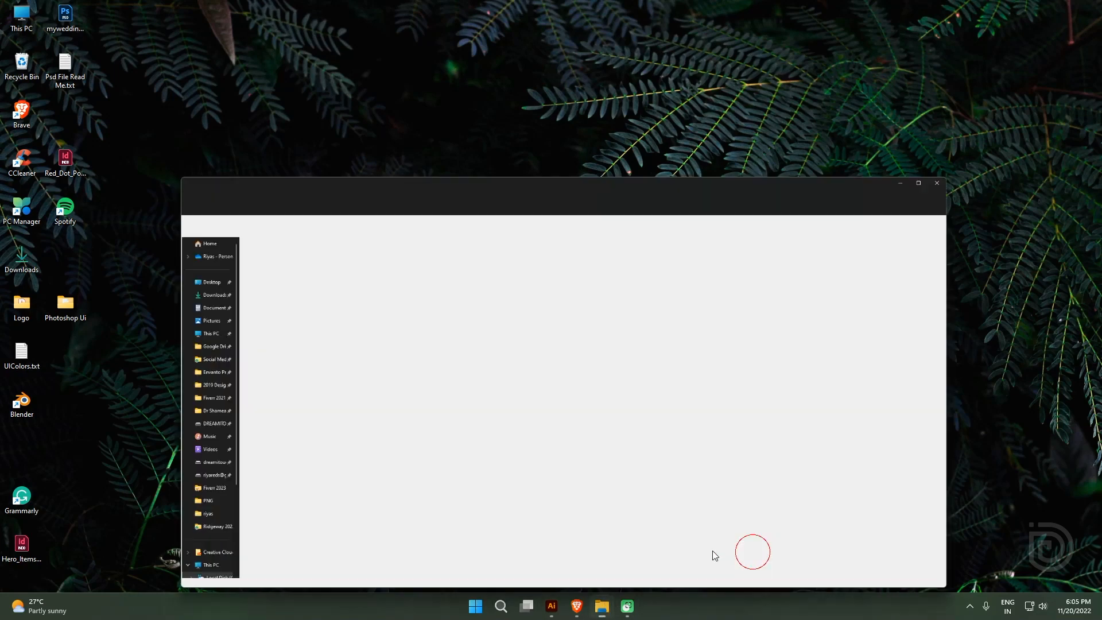
{"action": "left_click", "coordinate": [1030, 11]}
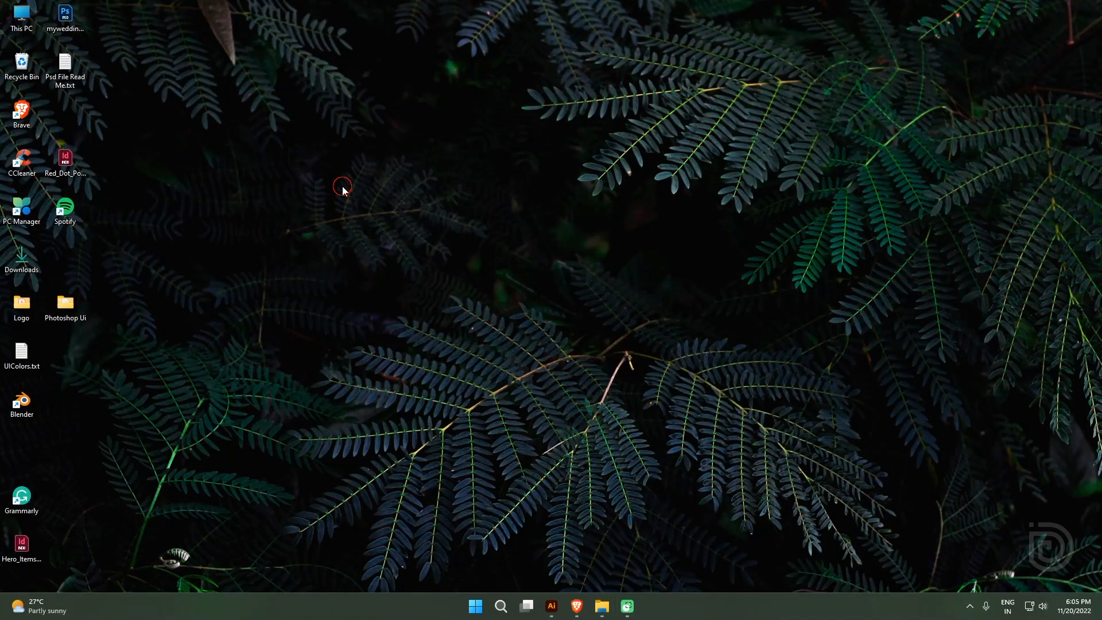
Open the Photoshop Ui folder on the desktop and look through its UIColors theme files
{"action": "double_click", "coordinate": [64, 307]}
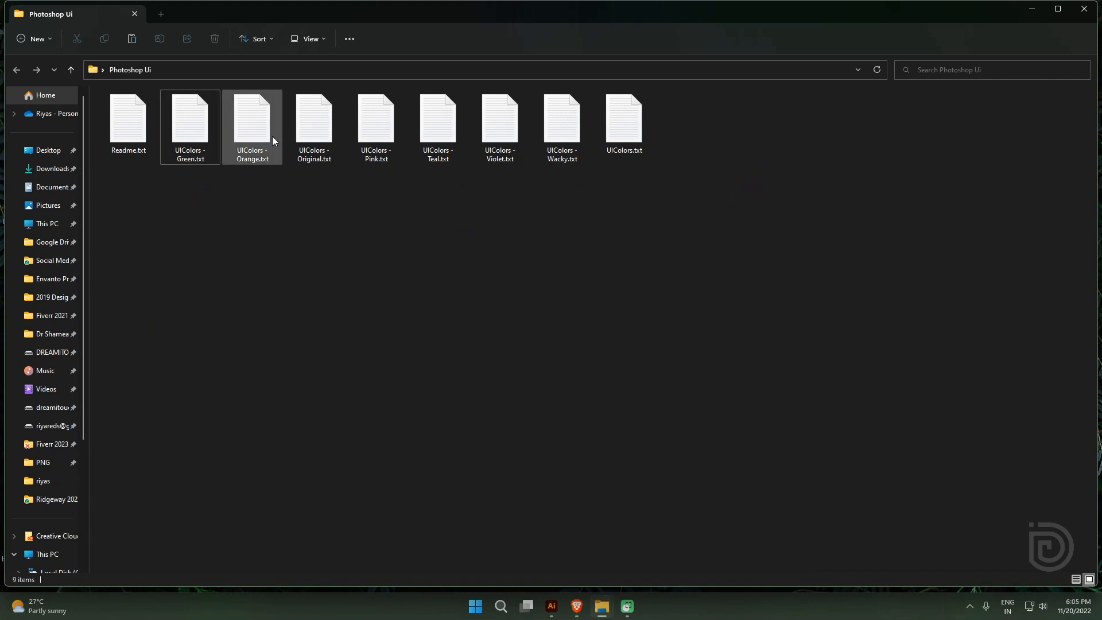
{"action": "left_click", "coordinate": [185, 147]}
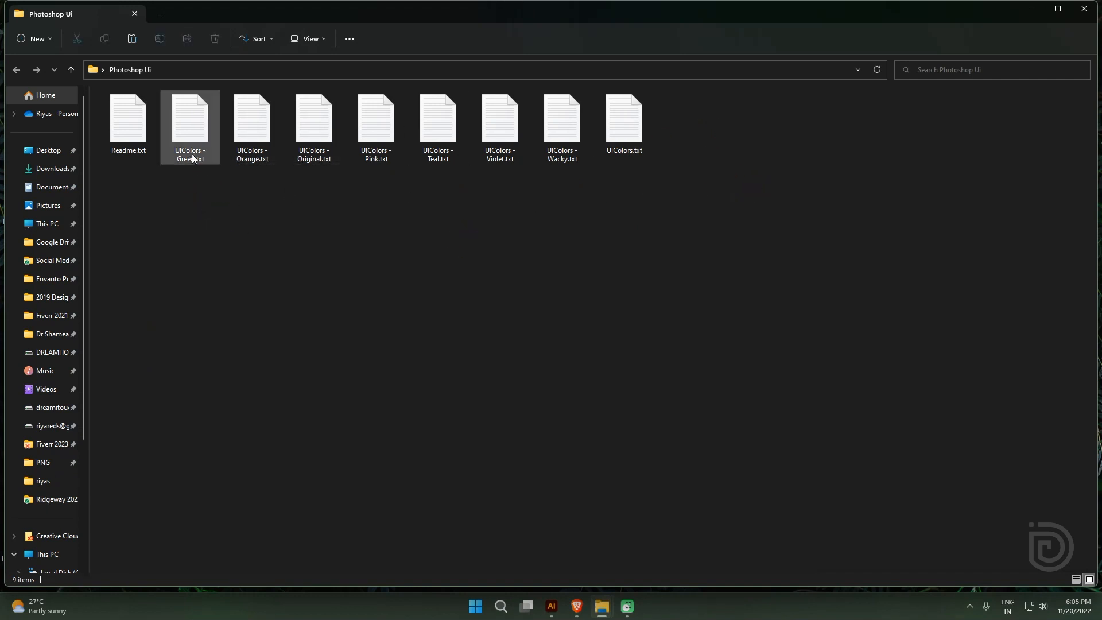
{"action": "key", "text": "Right"}
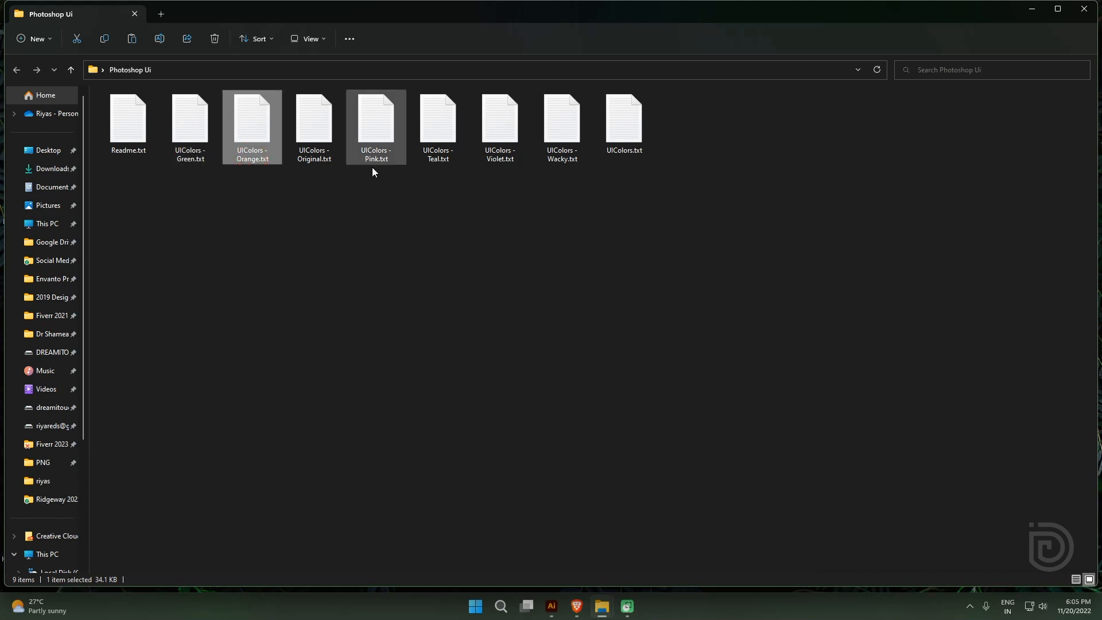
{"action": "left_click", "coordinate": [433, 283]}
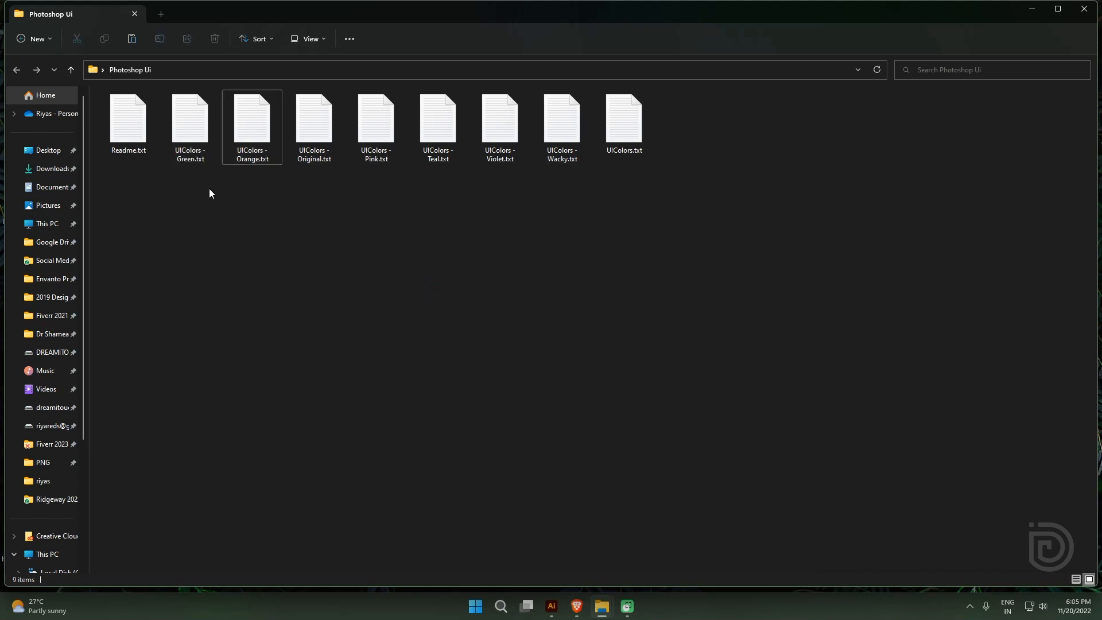
{"action": "left_click", "coordinate": [185, 162]}
{"action": "left_click", "coordinate": [313, 144]}
{"action": "left_click", "coordinate": [182, 136]}
{"action": "left_click", "coordinate": [253, 232]}
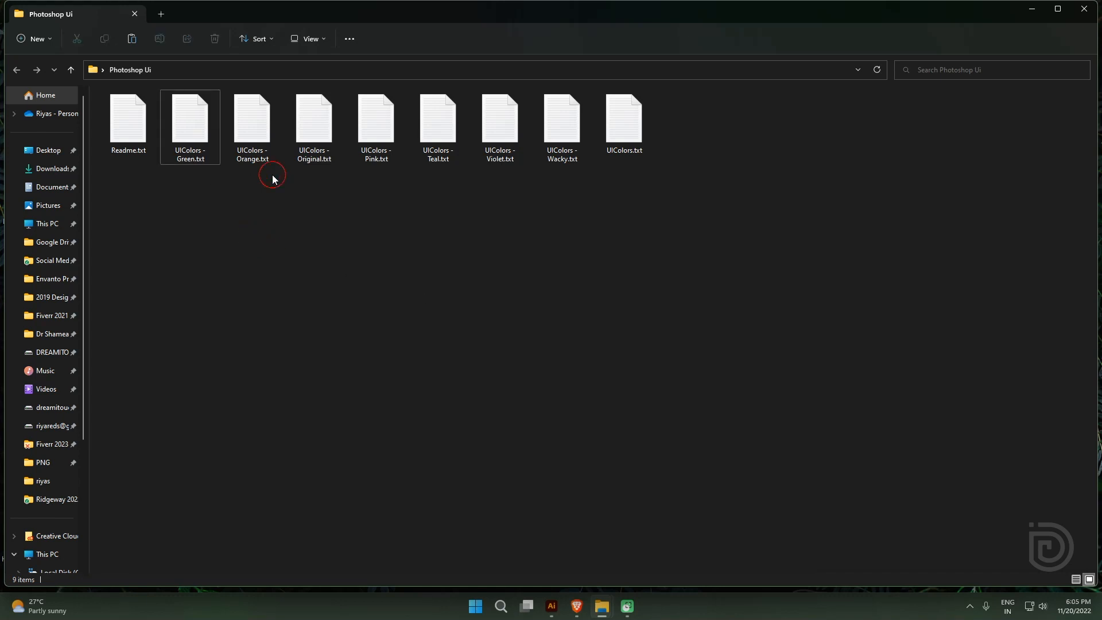
Copy UIColors - Pink.txt from Photoshop Ui into Photoshop 2023's Required folder, granting administrator permission
{"action": "left_click", "coordinate": [258, 120]}
{"action": "left_click", "coordinate": [387, 131]}
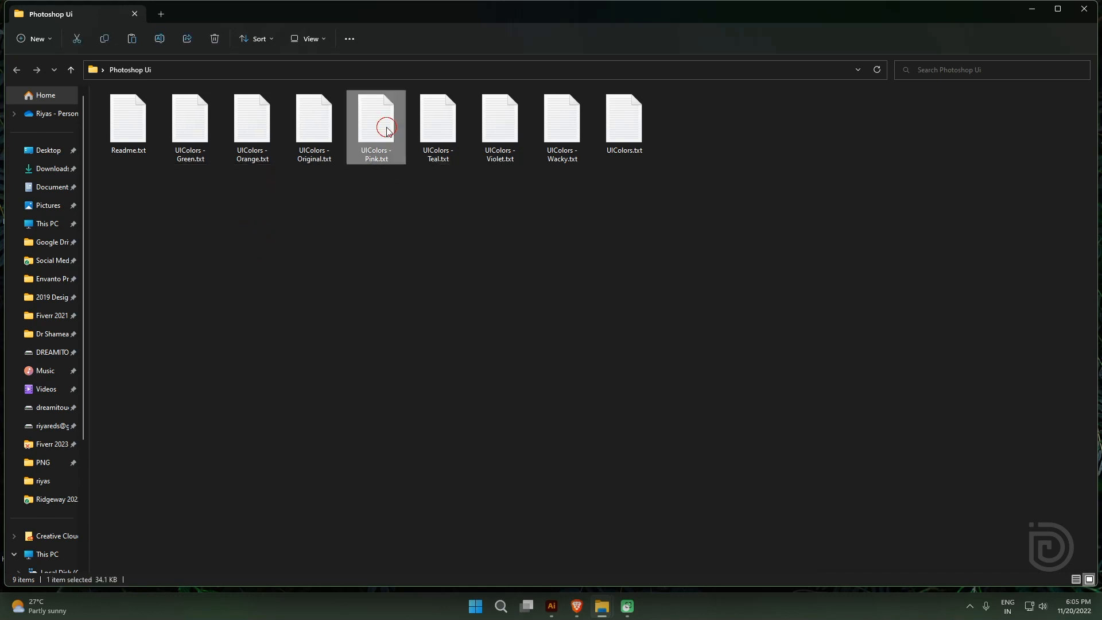
{"action": "right_click", "coordinate": [386, 128]}
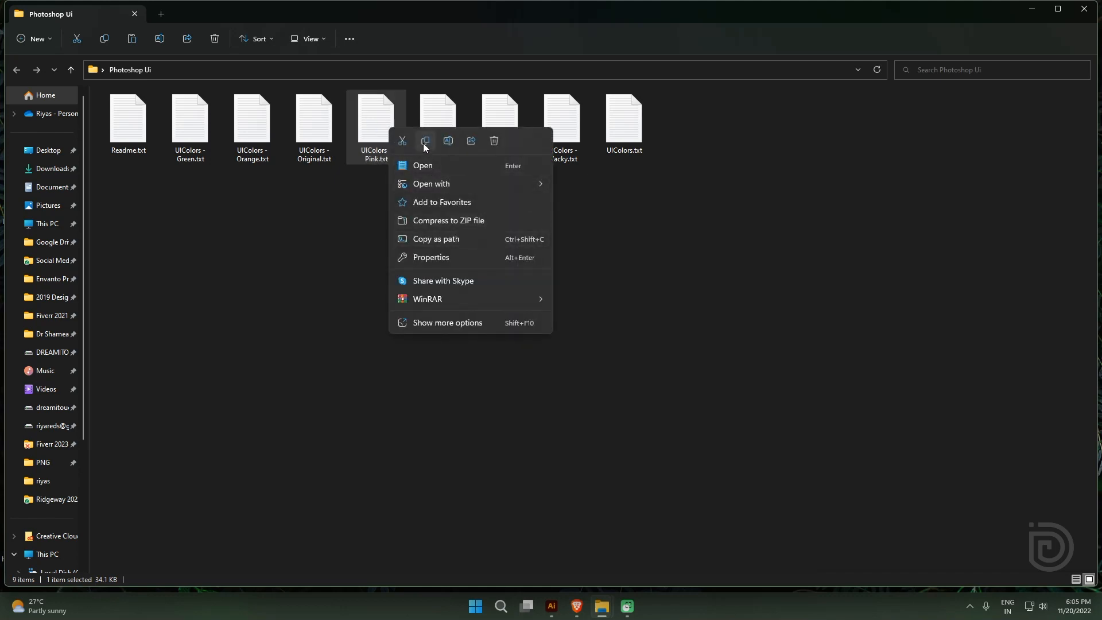
{"action": "left_click", "coordinate": [424, 141]}
{"action": "left_click", "coordinate": [1030, 9]}
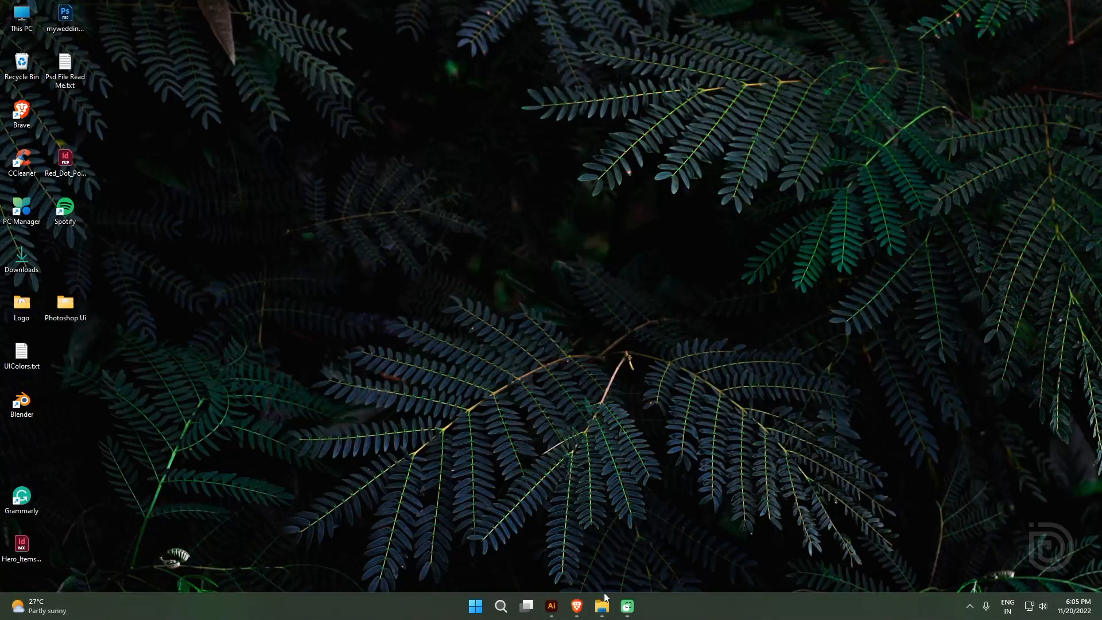
{"action": "mouse_move", "coordinate": [602, 603]}
{"action": "left_click", "coordinate": [728, 544]}
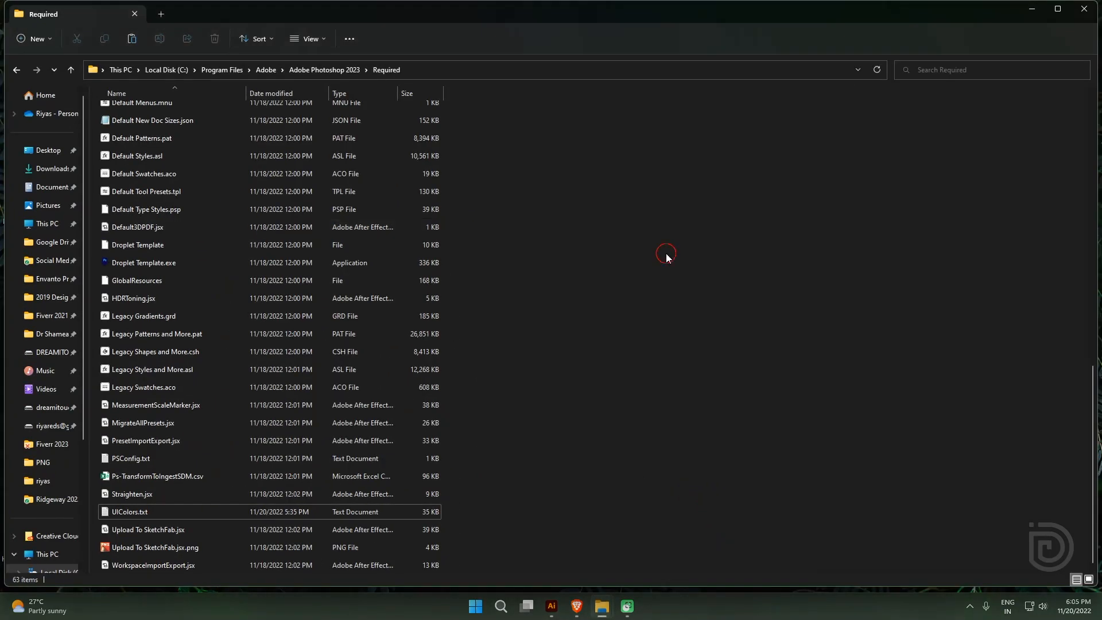
{"action": "right_click", "coordinate": [617, 257]}
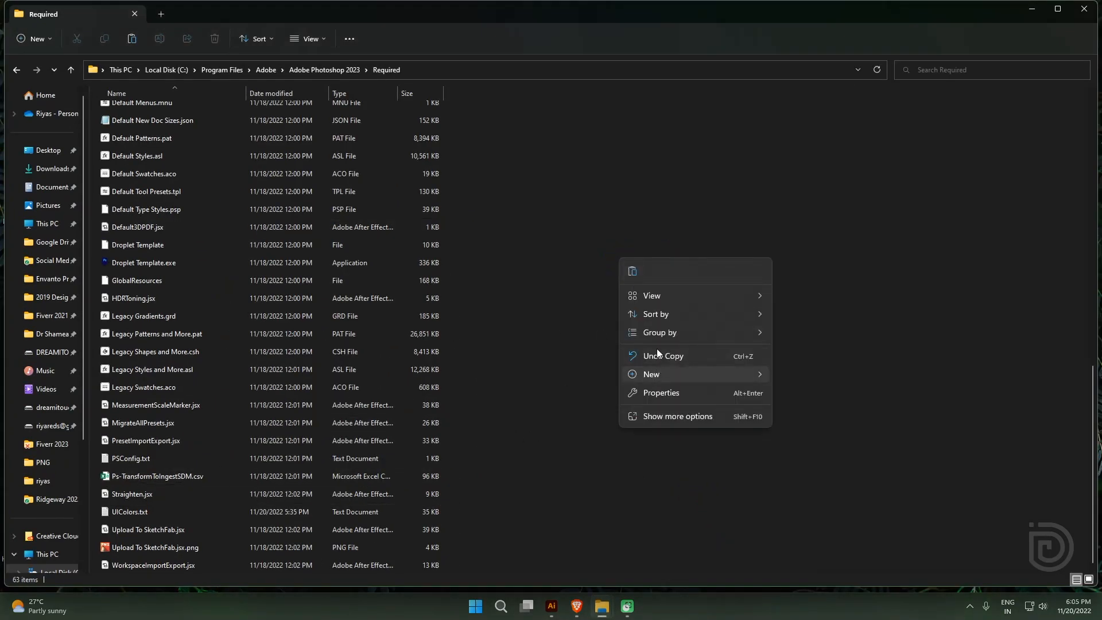
{"action": "left_click", "coordinate": [632, 271]}
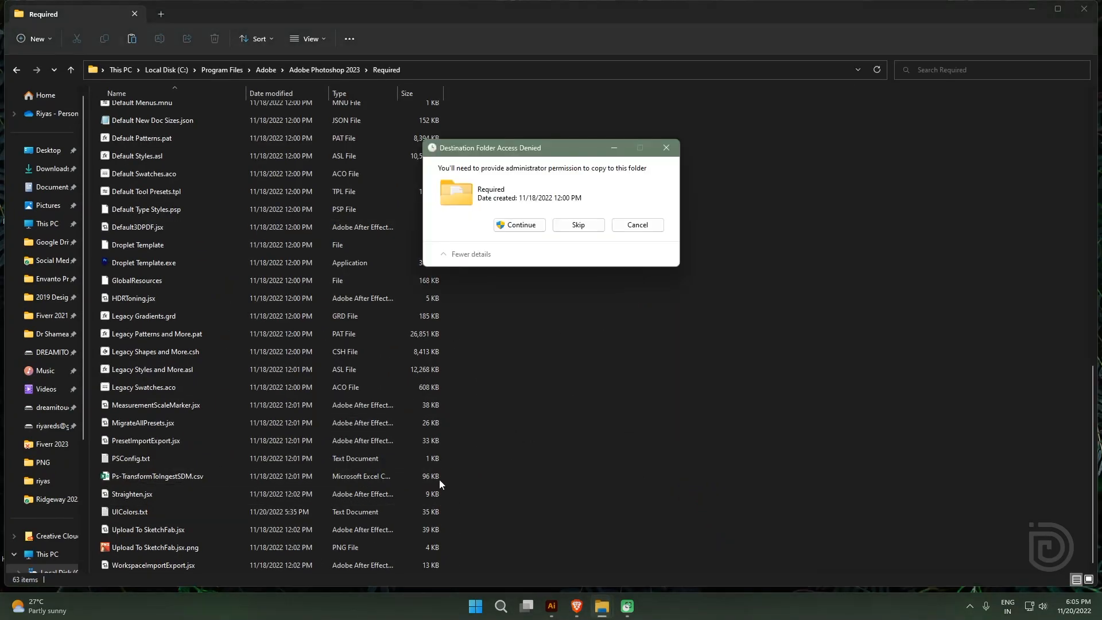
{"action": "left_click", "coordinate": [525, 226]}
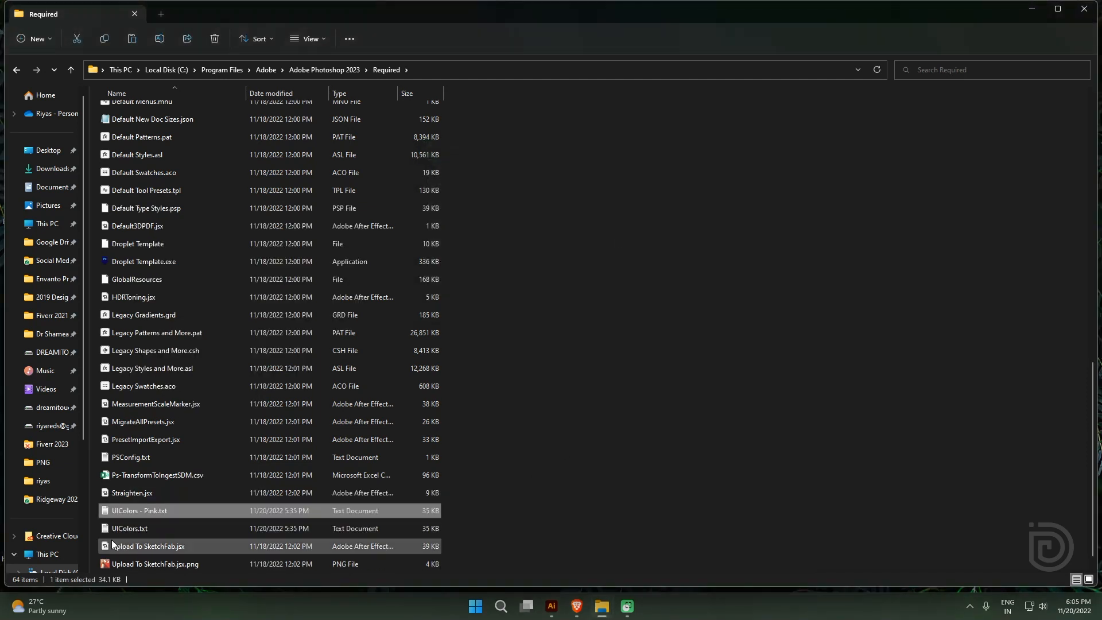
Copy the name UIColors from the original UIColors.txt in the Required folder without renaming the file
{"action": "left_click", "coordinate": [127, 531]}
{"action": "right_click", "coordinate": [133, 528]}
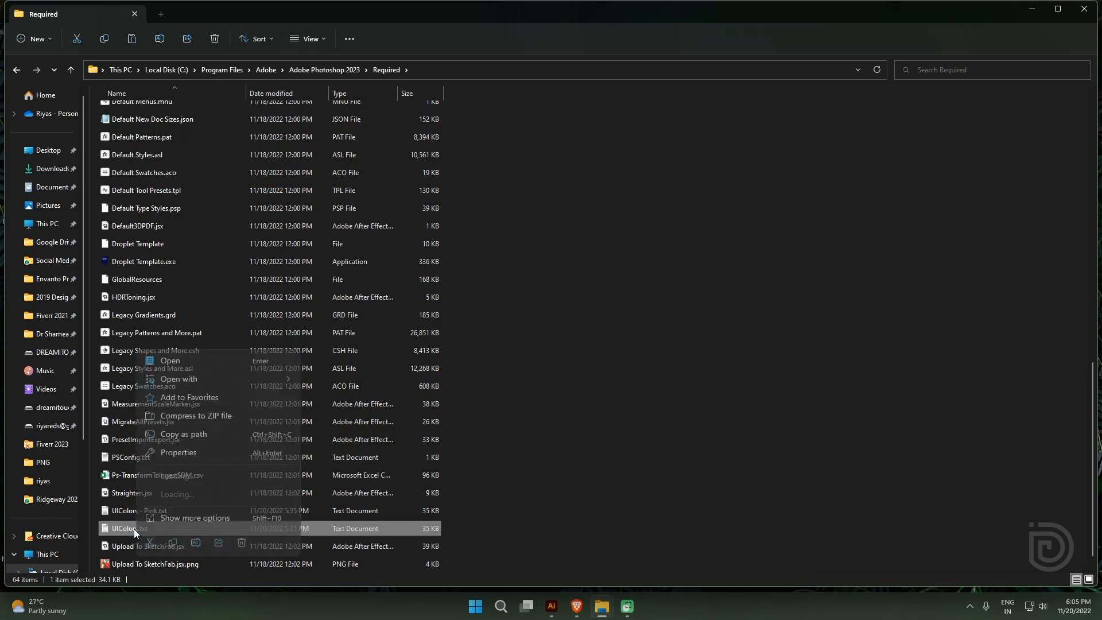
{"action": "left_click", "coordinate": [196, 545]}
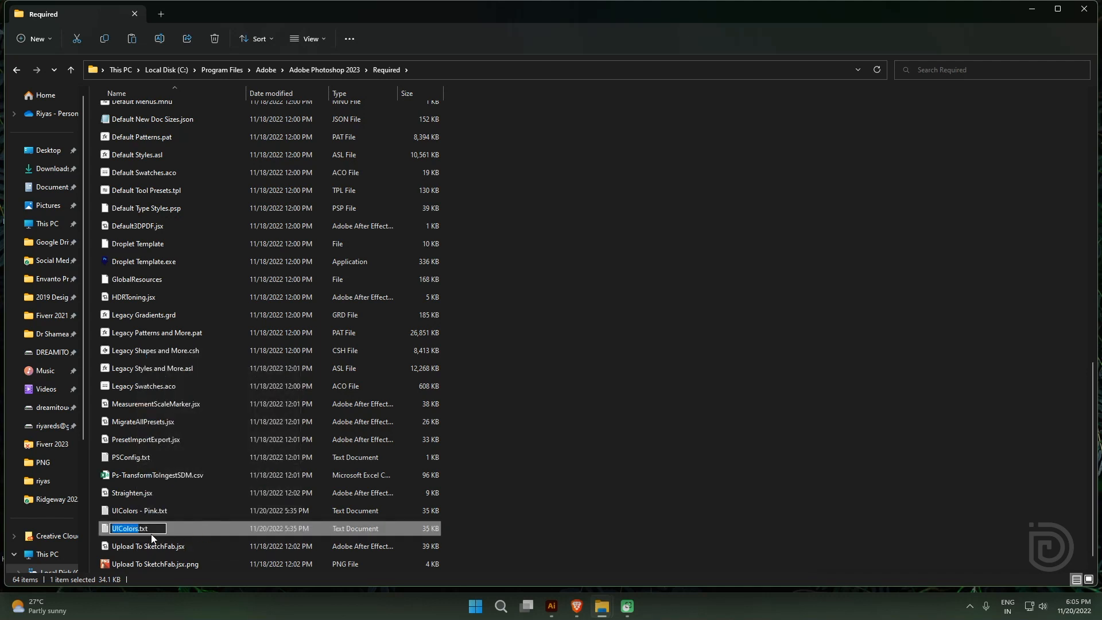
{"action": "key", "text": "ctrl+c"}
{"action": "left_click", "coordinate": [576, 469]}
Delete the original UIColors.txt from the Required folder, granting administrator permission
{"action": "left_click", "coordinate": [127, 531]}
{"action": "key", "text": "Delete"}
{"action": "left_click", "coordinate": [525, 226]}
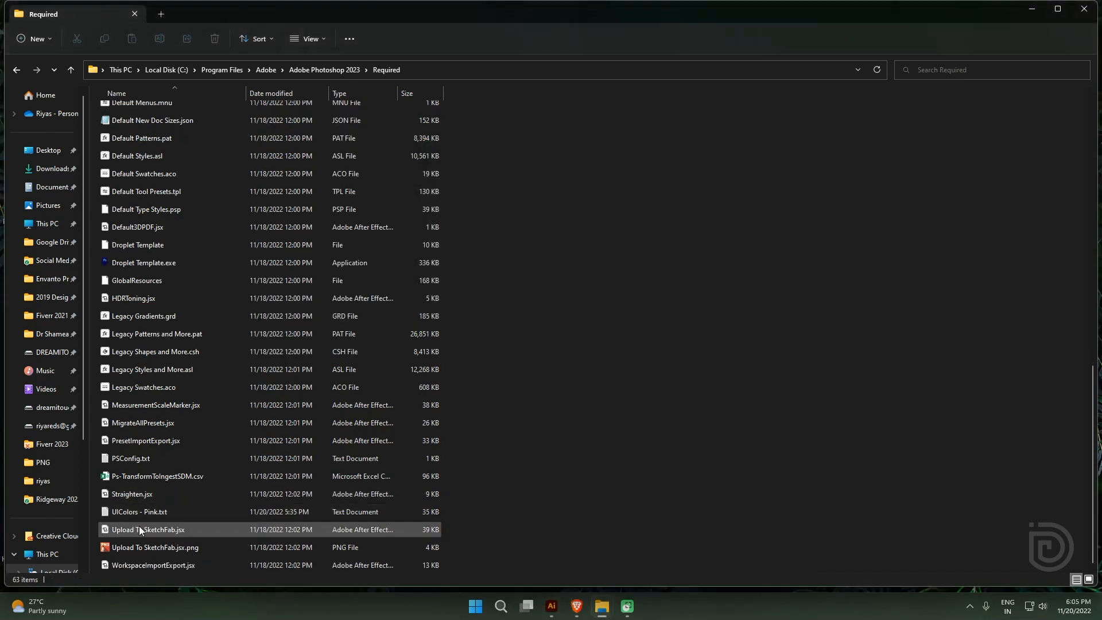
Rename UIColors - Pink.txt in Photoshop 2023's Required folder as UIColors.txt using the copied name
{"action": "left_click", "coordinate": [153, 513]}
{"action": "right_click", "coordinate": [154, 513]}
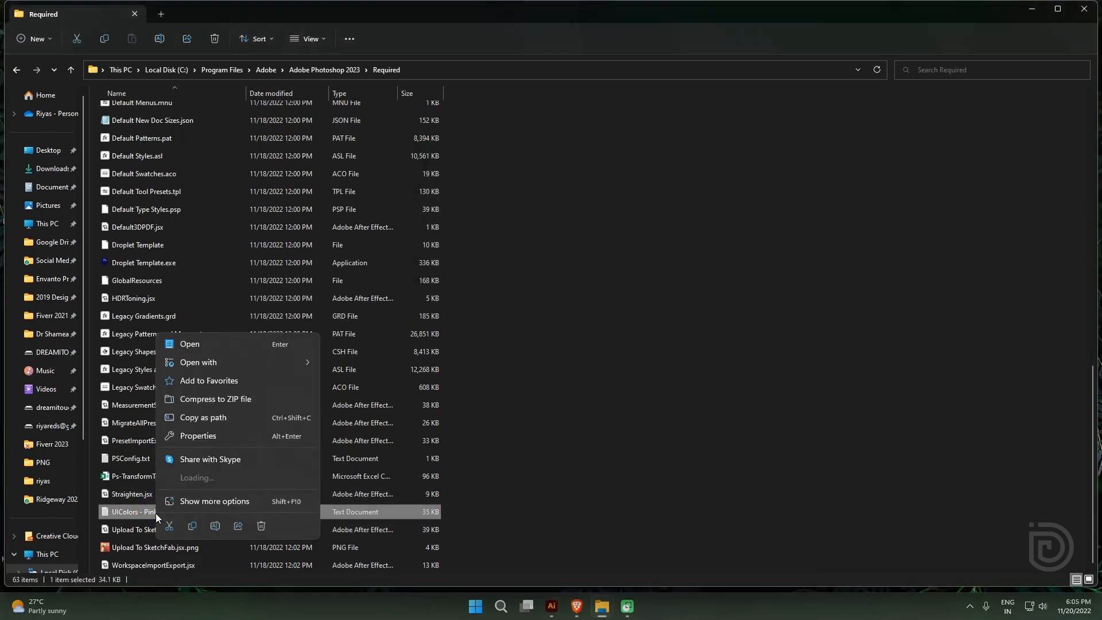
{"action": "left_click", "coordinate": [215, 526]}
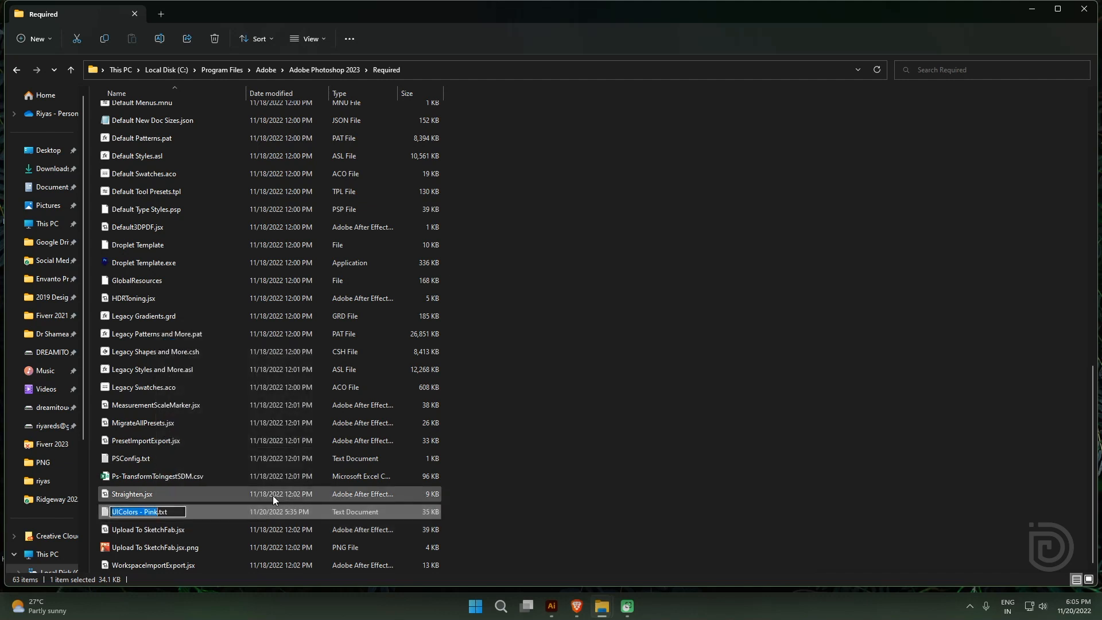
{"action": "key", "text": "ctrl+v"}
{"action": "left_click", "coordinate": [204, 512]}
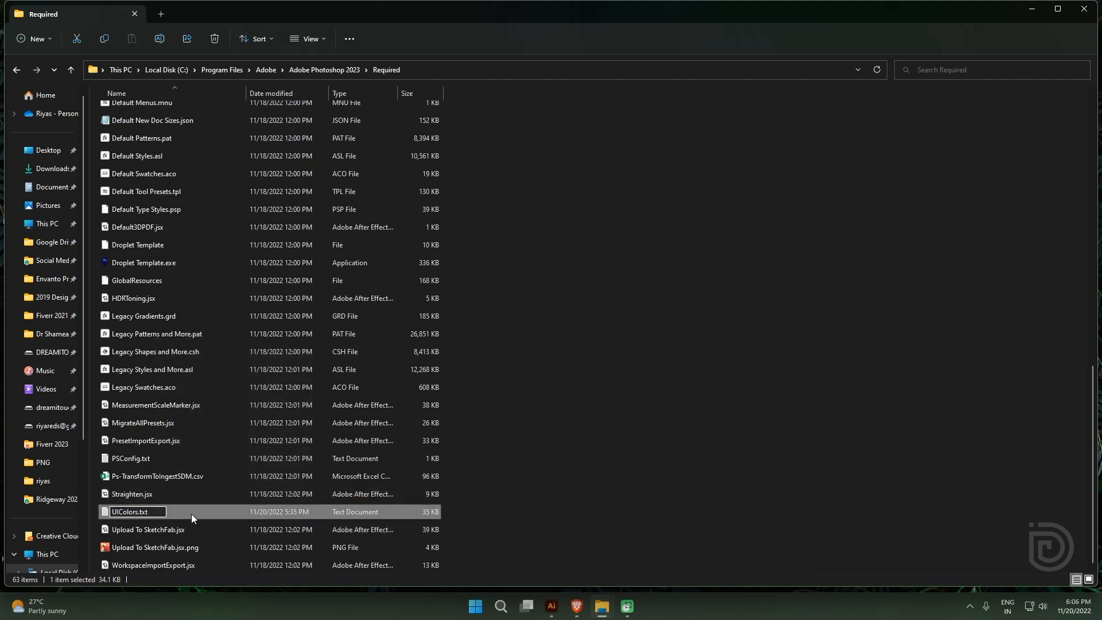
{"action": "left_click", "coordinate": [615, 432]}
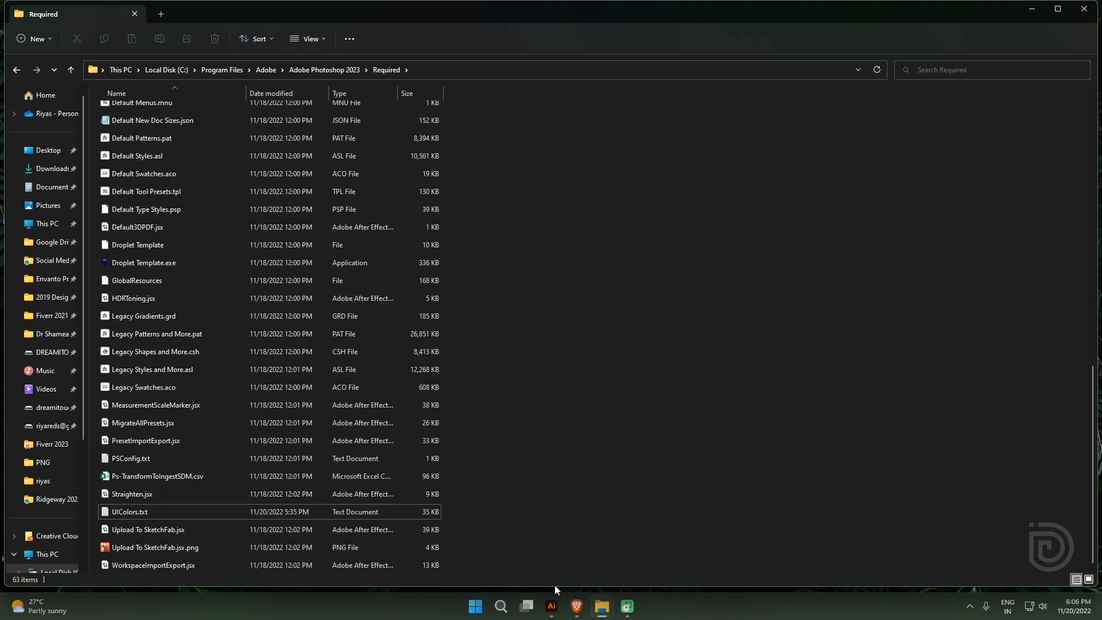
Launch Adobe Photoshop 2023 and check the interface accent colour around a blank document
{"action": "left_click", "coordinate": [471, 610]}
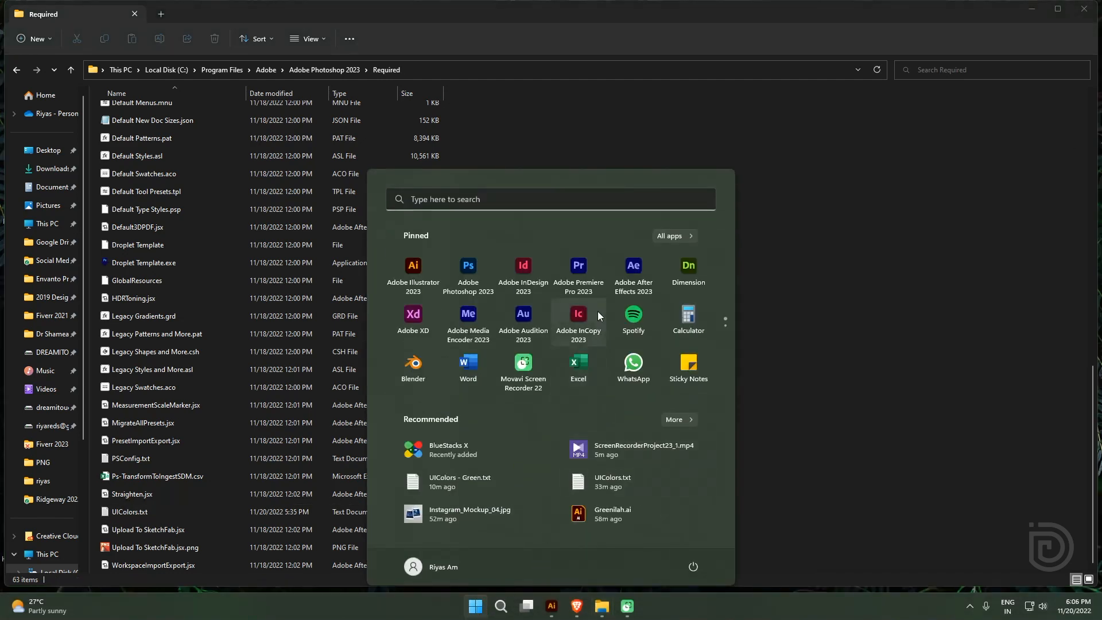
{"action": "left_click", "coordinate": [899, 240]}
{"action": "left_click", "coordinate": [472, 607]}
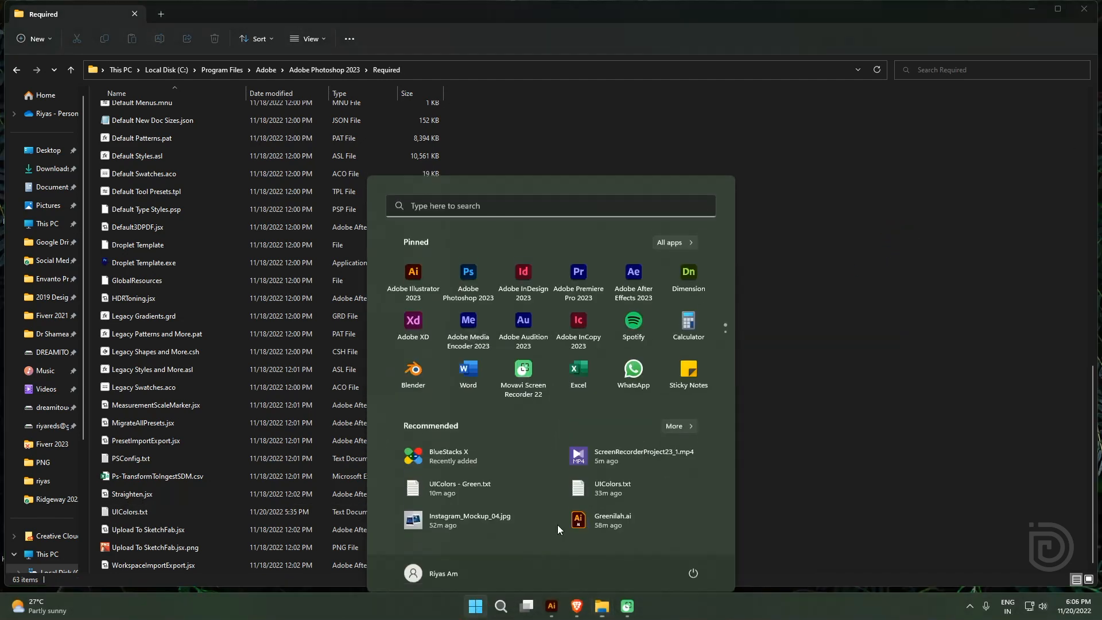
{"action": "left_click", "coordinate": [472, 268]}
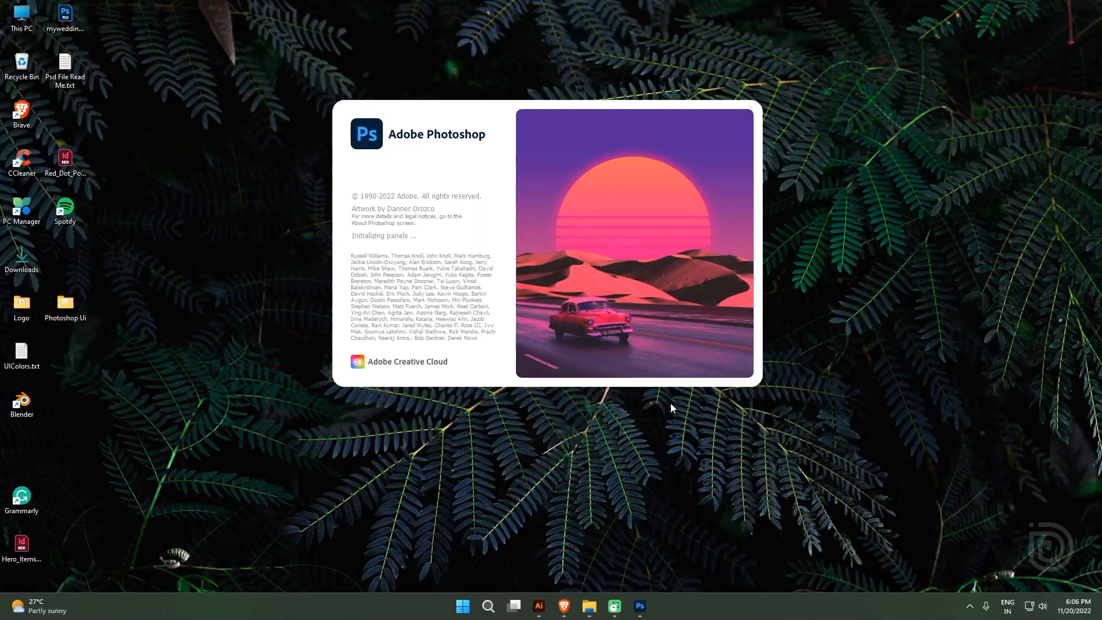
{"action": "left_click", "coordinate": [648, 518]}
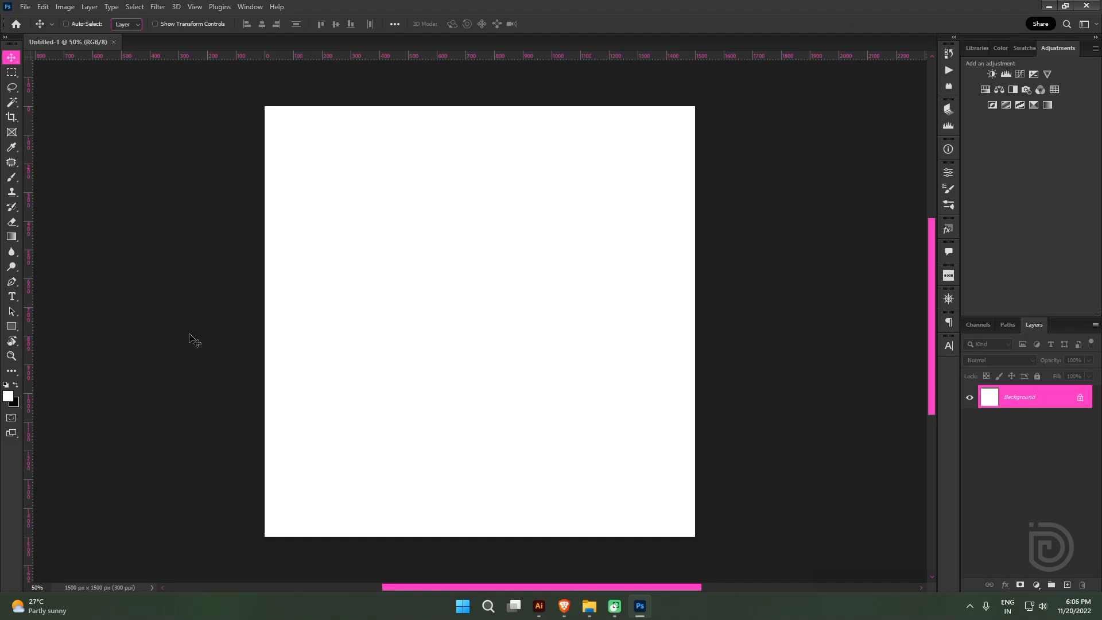
{"action": "scroll", "coordinate": [353, 251], "scroll_direction": "down", "scroll_amount": 1}
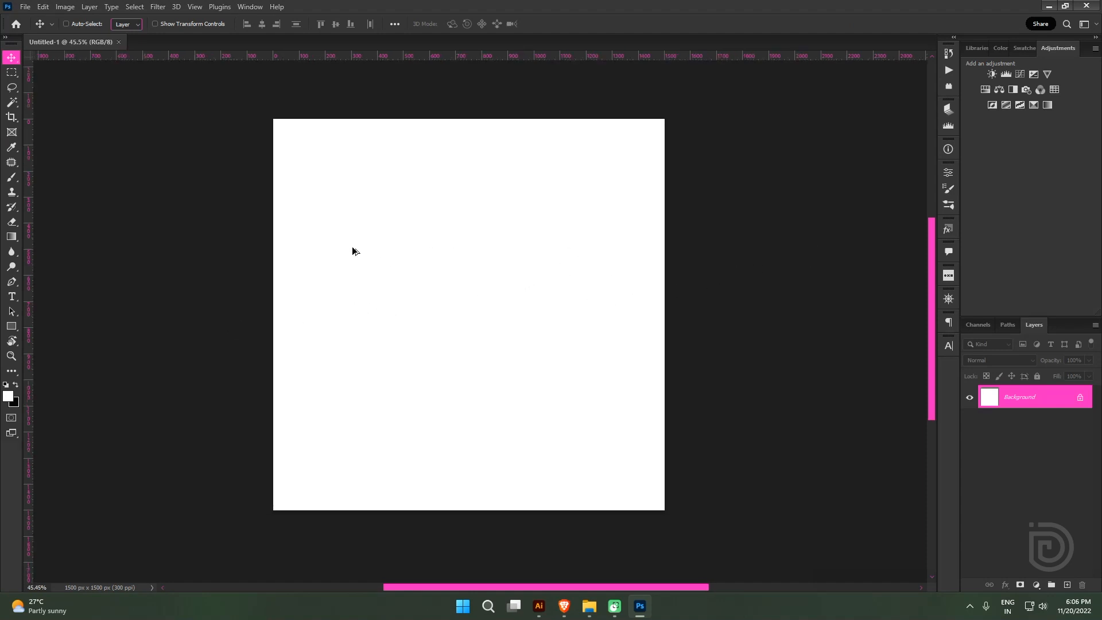
{"action": "left_click_drag", "start_coordinate": [936, 246], "coordinate": [938, 283]}
{"action": "scroll", "coordinate": [467, 251], "scroll_direction": "down", "scroll_amount": 1}
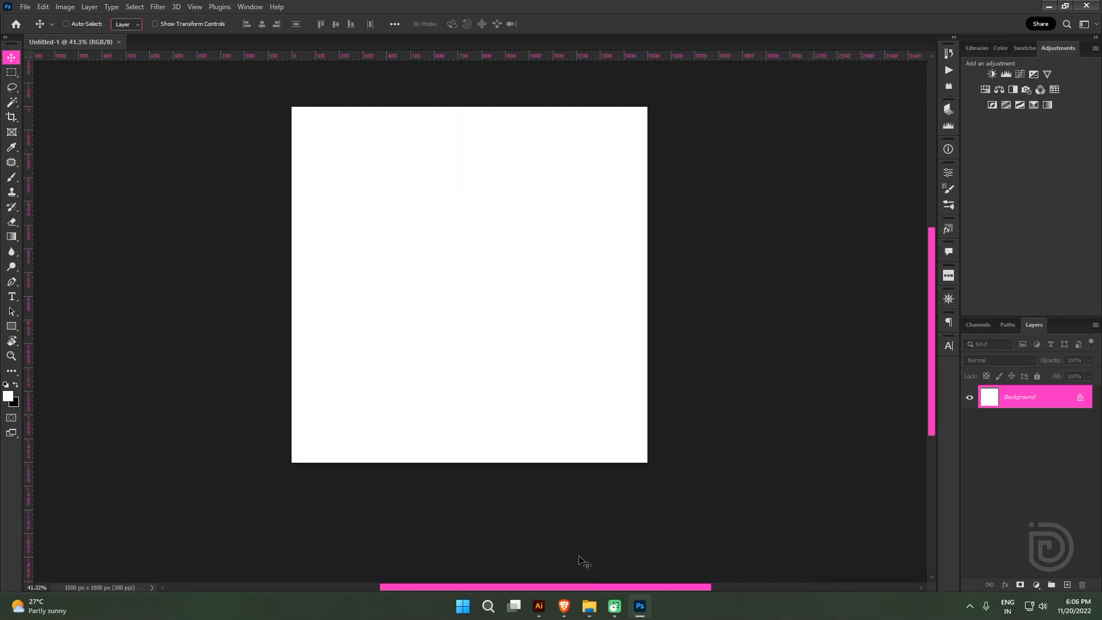
Switch to the Photoshop Ui folder in File Explorer and look over the Orange, Pink, Teal and Violet UIColors theme files
{"action": "mouse_move", "coordinate": [589, 605]}
{"action": "left_click", "coordinate": [511, 557]}
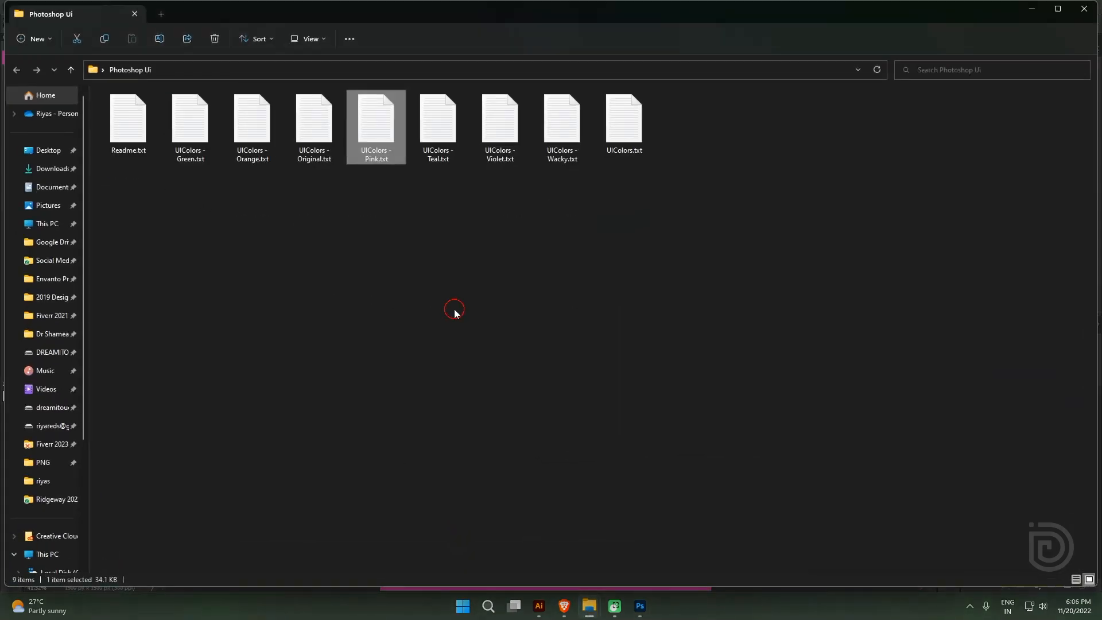
{"action": "left_click", "coordinate": [250, 160]}
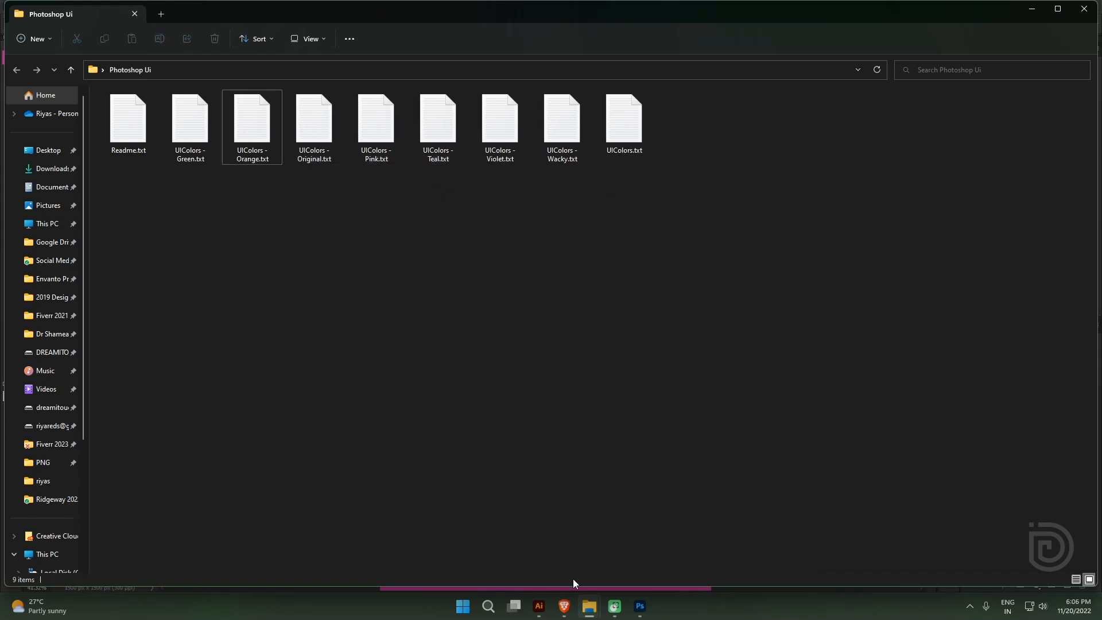
{"action": "left_click", "coordinate": [640, 603]}
{"action": "left_click", "coordinate": [650, 615]}
{"action": "left_click", "coordinate": [524, 285]}
{"action": "left_click", "coordinate": [372, 163]}
{"action": "left_click", "coordinate": [543, 414]}
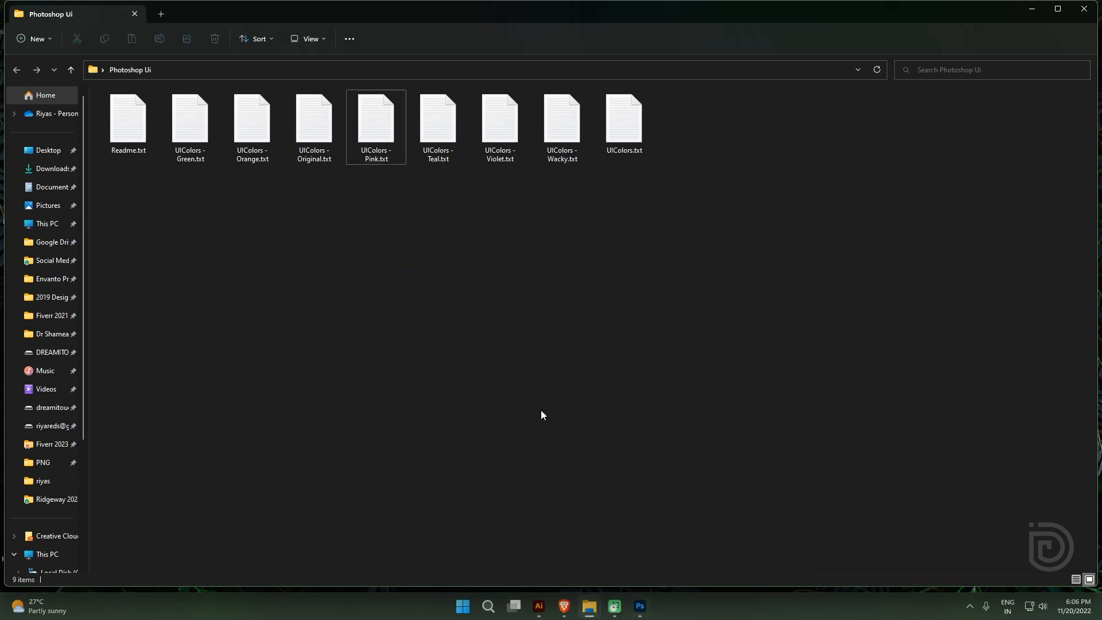
{"action": "left_click", "coordinate": [356, 156]}
{"action": "left_click", "coordinate": [458, 336]}
{"action": "left_click", "coordinate": [437, 160]}
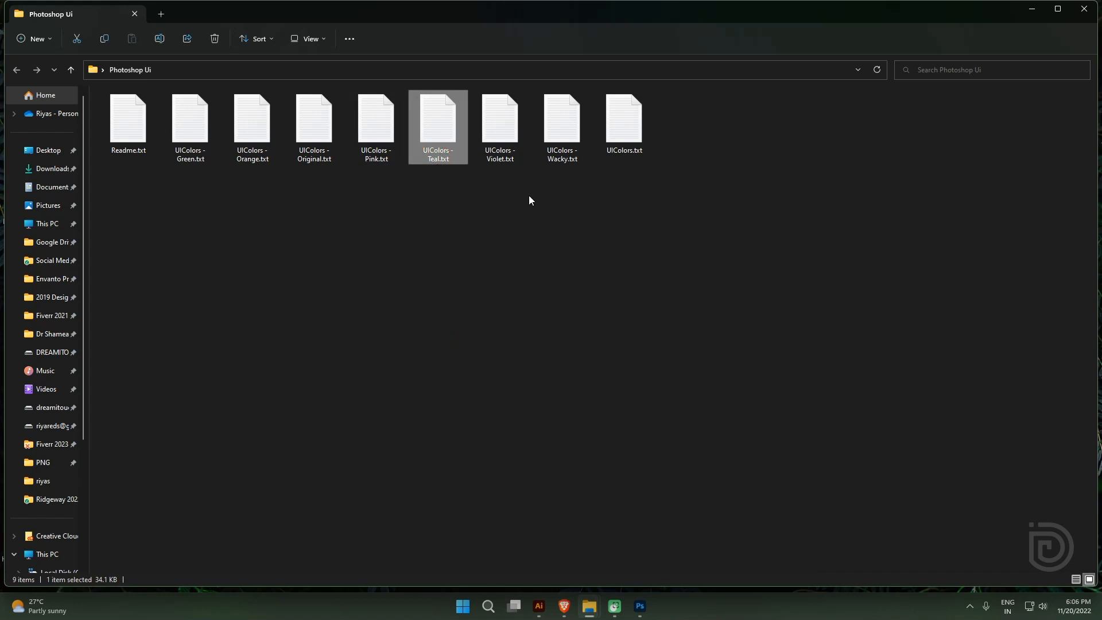
{"action": "left_click", "coordinate": [495, 149]}
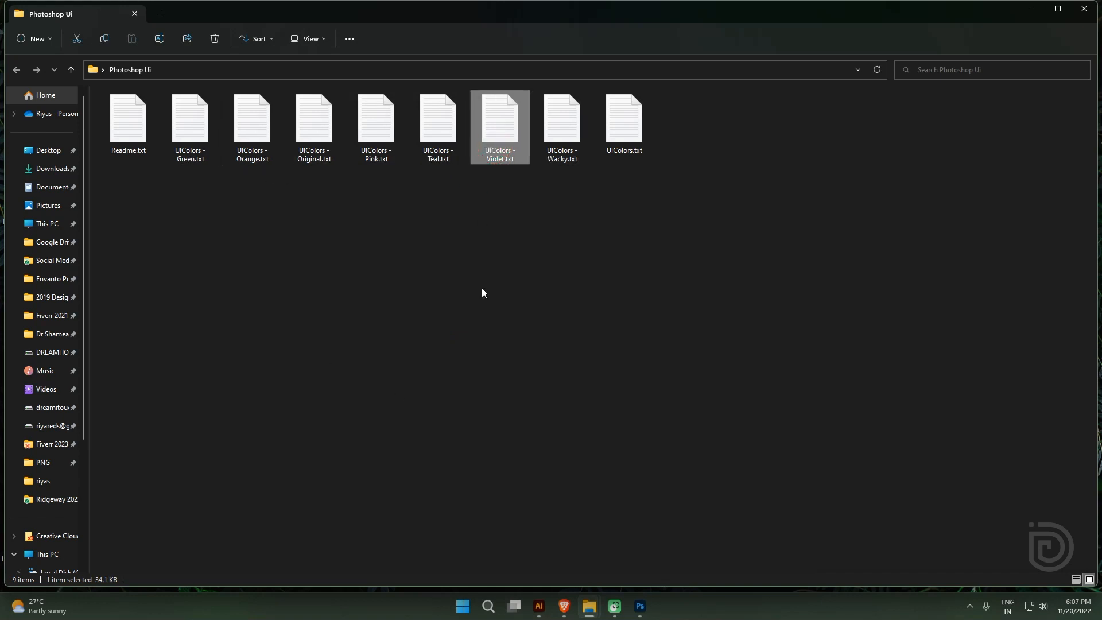
{"action": "left_click", "coordinate": [457, 263]}
Open UIColors - Green.txt in Notepad, examine its interface colour definitions, and close it without editing
{"action": "double_click", "coordinate": [195, 123]}
{"action": "scroll", "coordinate": [300, 376], "scroll_direction": "down", "scroll_amount": 20}
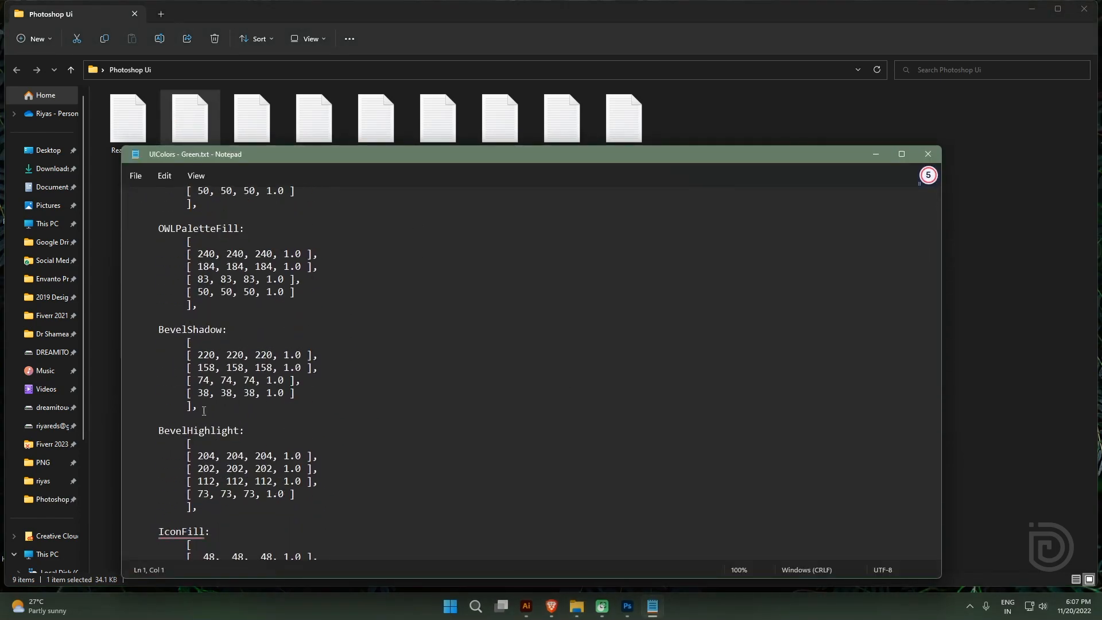
{"action": "scroll", "coordinate": [290, 474], "scroll_direction": "down", "scroll_amount": 9}
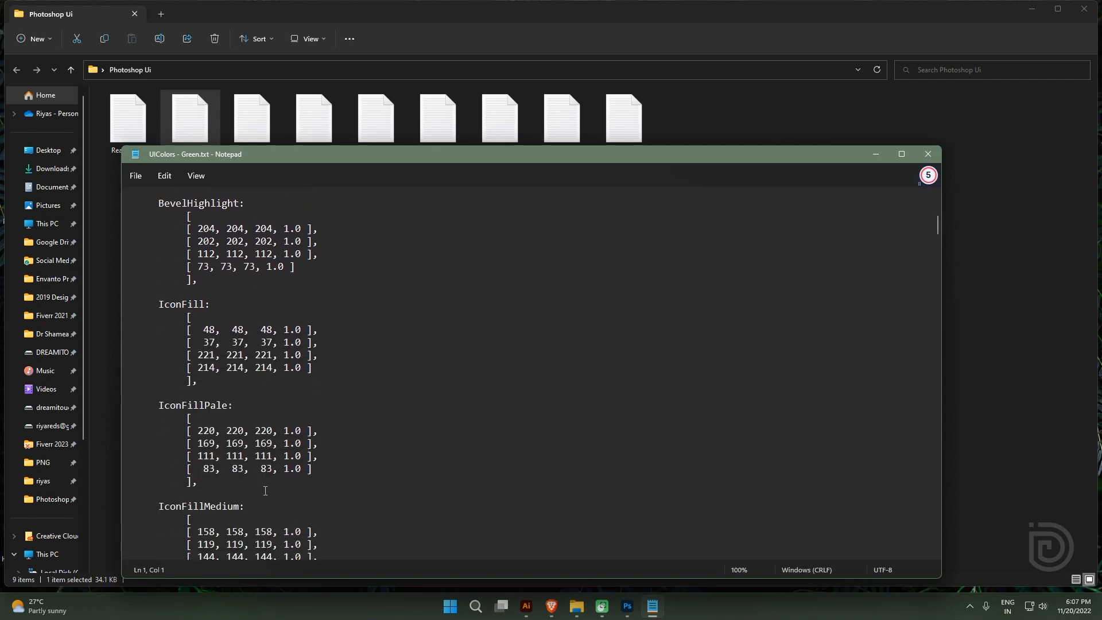
{"action": "scroll", "coordinate": [268, 491], "scroll_direction": "down", "scroll_amount": 16}
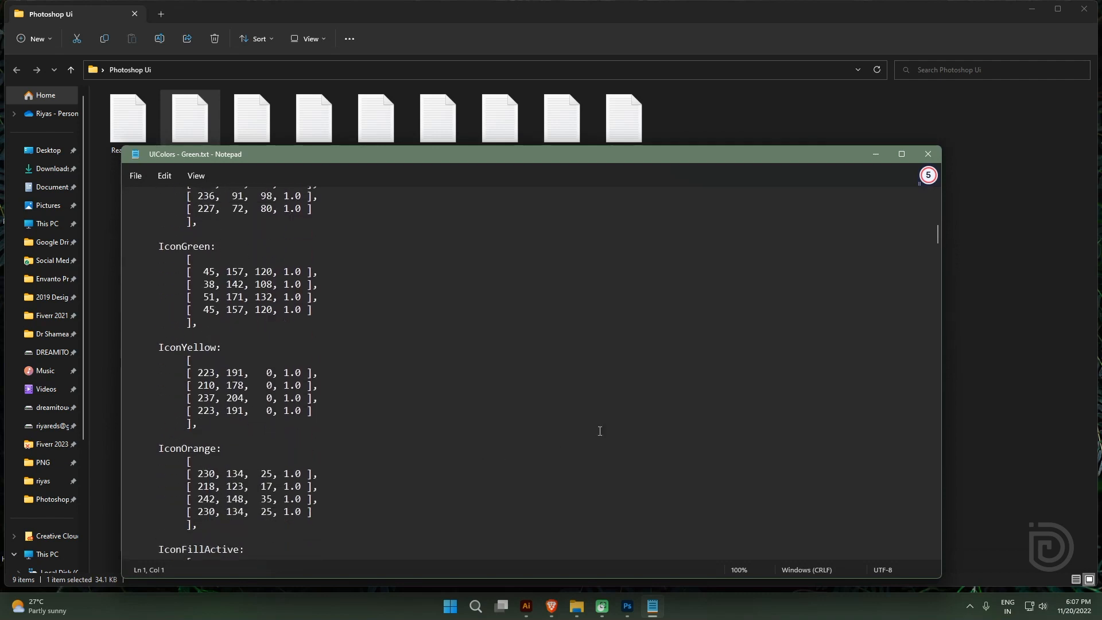
{"action": "left_click_drag", "start_coordinate": [934, 241], "coordinate": [928, 292]}
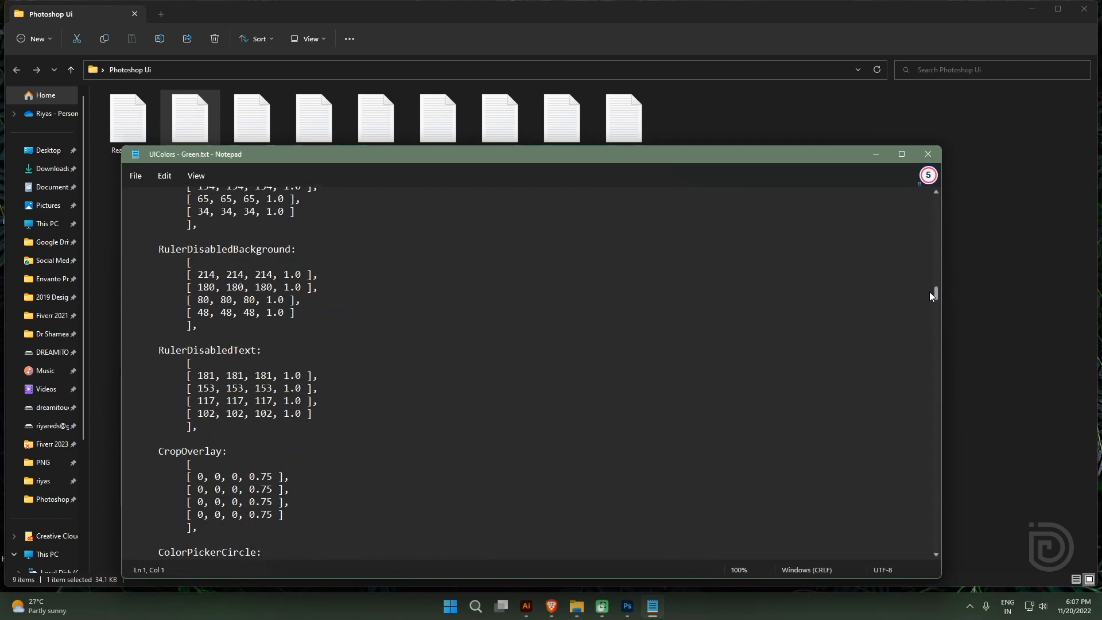
{"action": "scroll", "coordinate": [148, 427], "scroll_direction": "down", "scroll_amount": 2}
{"action": "left_click_drag", "start_coordinate": [156, 439], "coordinate": [257, 435]}
{"action": "left_click", "coordinate": [310, 432]}
{"action": "scroll", "coordinate": [287, 434], "scroll_direction": "down", "scroll_amount": 6}
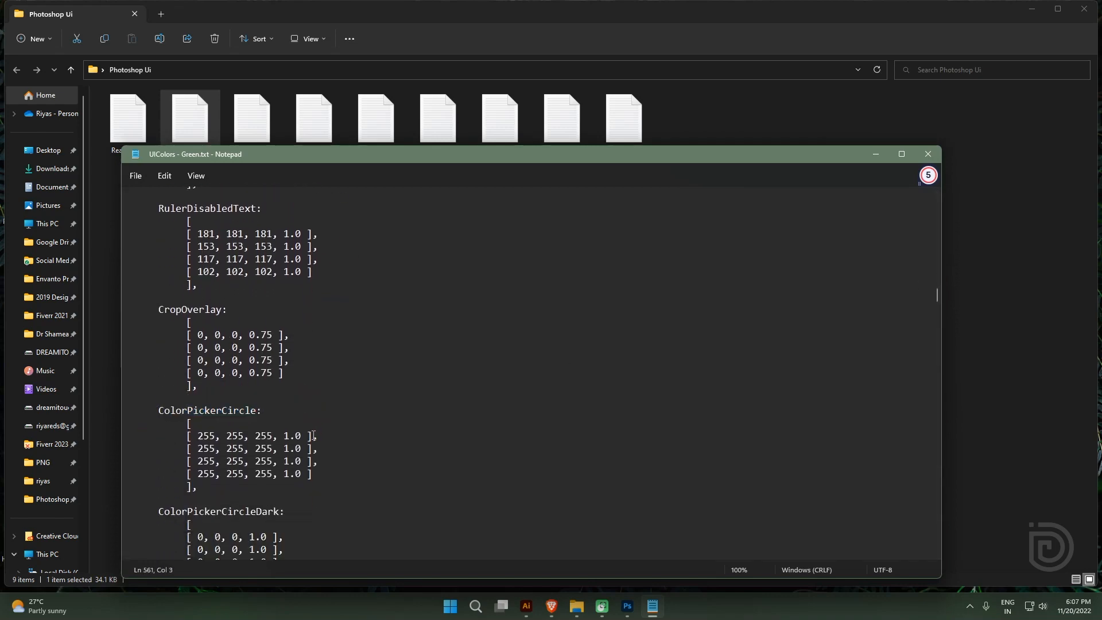
{"action": "scroll", "coordinate": [172, 414], "scroll_direction": "down", "scroll_amount": 10}
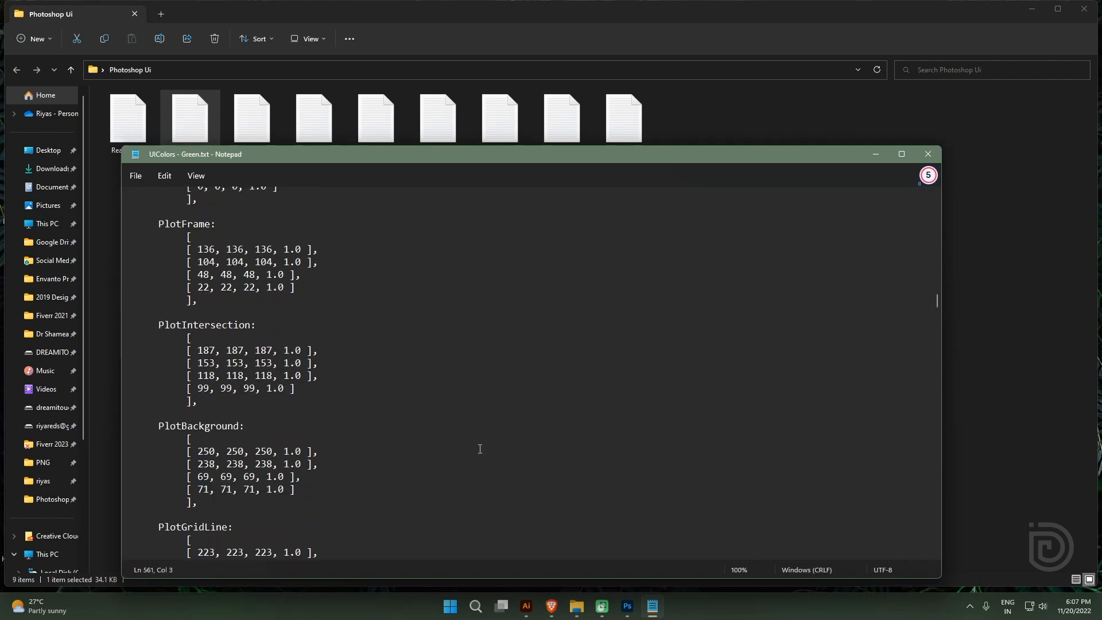
{"action": "scroll", "coordinate": [144, 441], "scroll_direction": "down", "scroll_amount": 4}
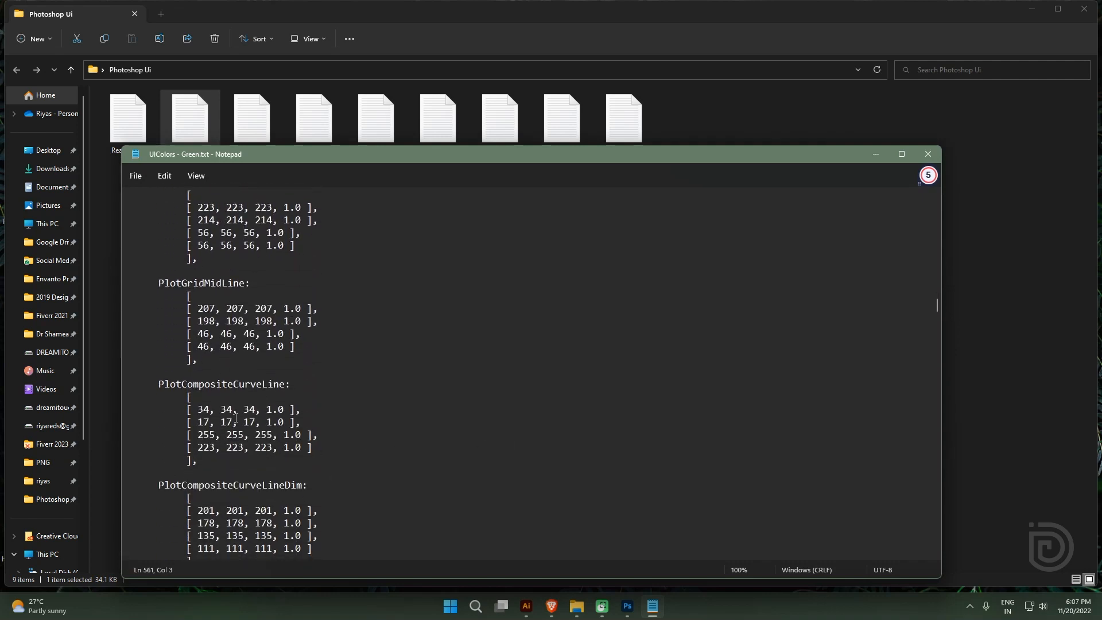
{"action": "scroll", "coordinate": [643, 321], "scroll_direction": "down", "scroll_amount": 4}
{"action": "left_click", "coordinate": [925, 153]}
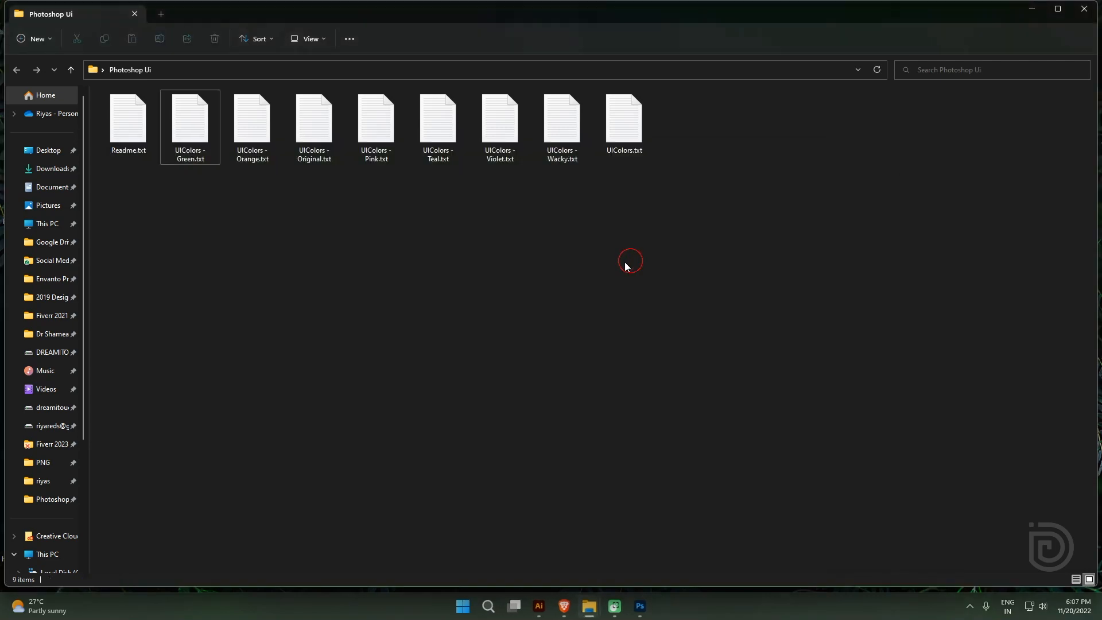
Minimize the Photoshop Ui folder and switch to Photoshop to examine the interface accent colour again
{"action": "left_click", "coordinate": [1033, 10]}
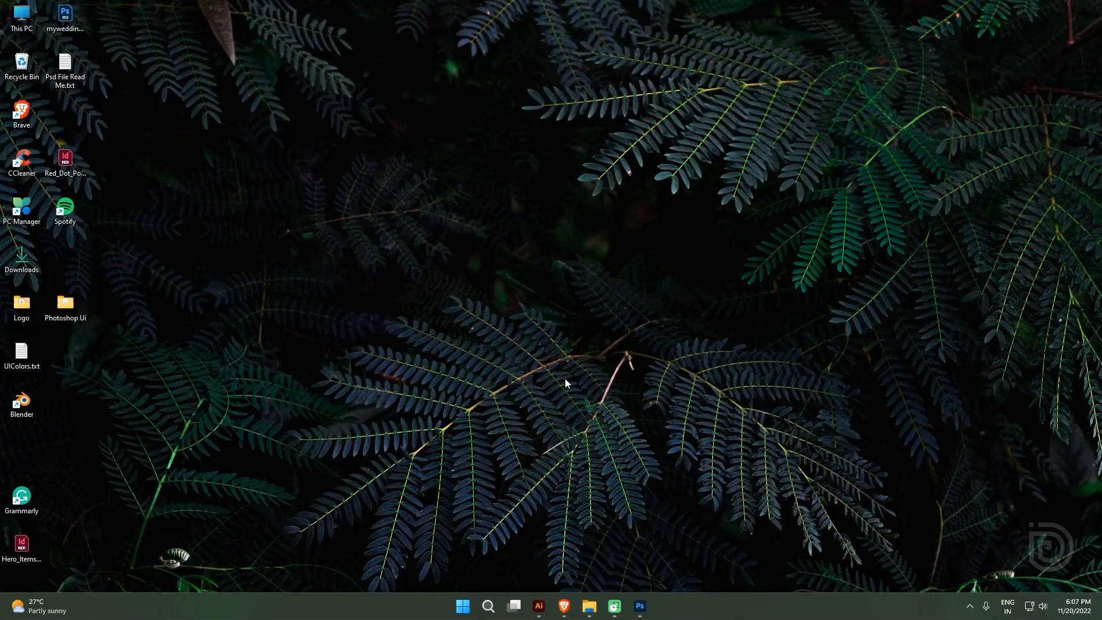
{"action": "left_click", "coordinate": [639, 605]}
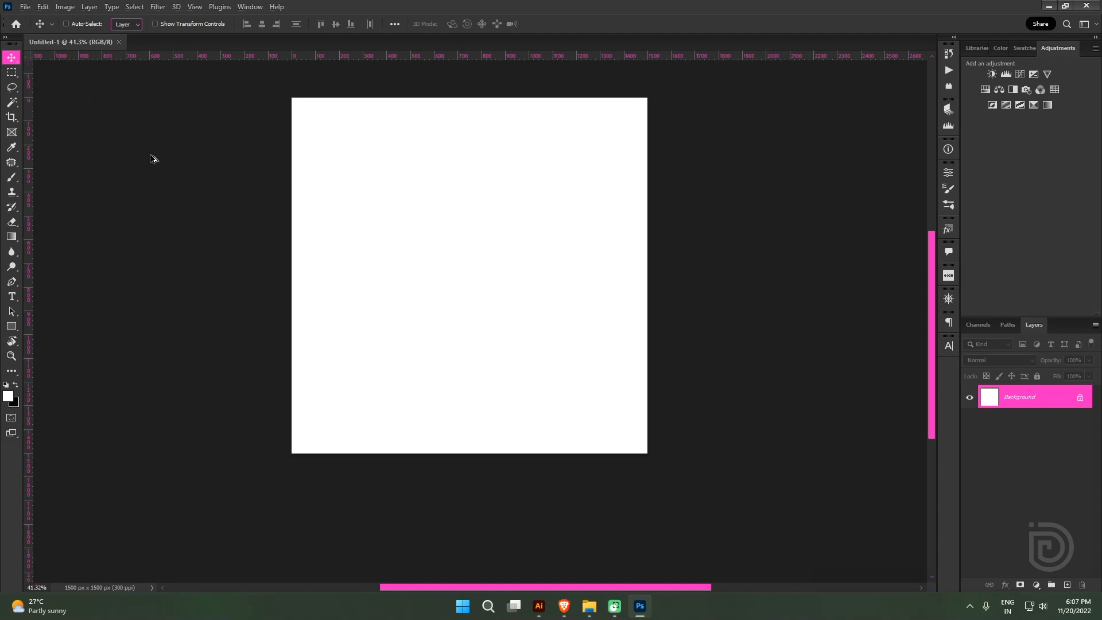
{"action": "scroll", "coordinate": [535, 213], "scroll_direction": "up", "scroll_amount": 1}
{"action": "key", "text": "alt"}
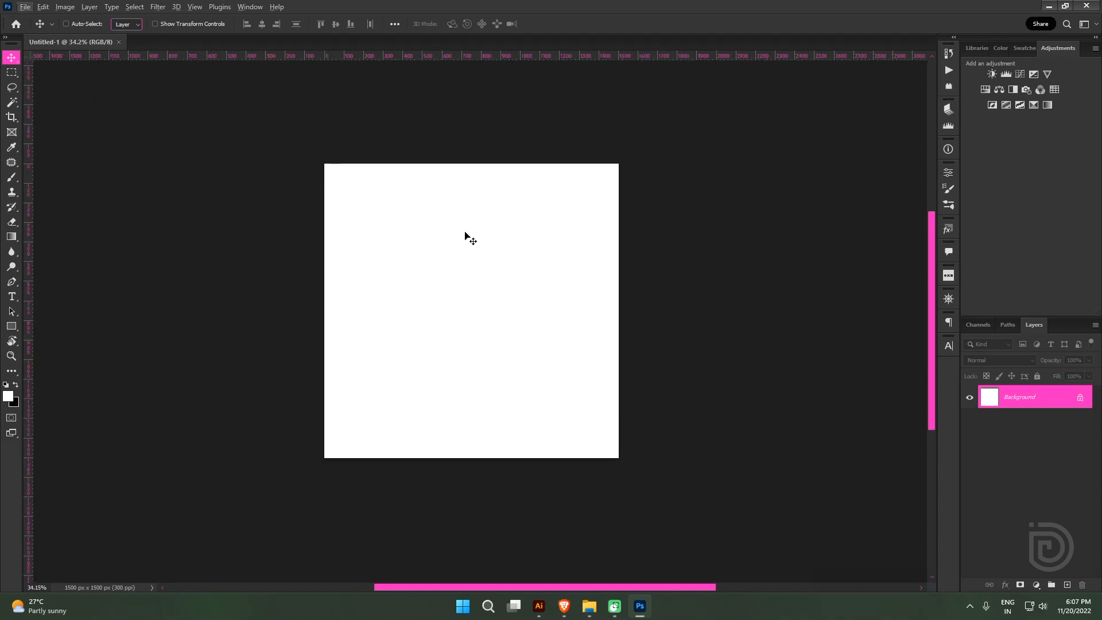